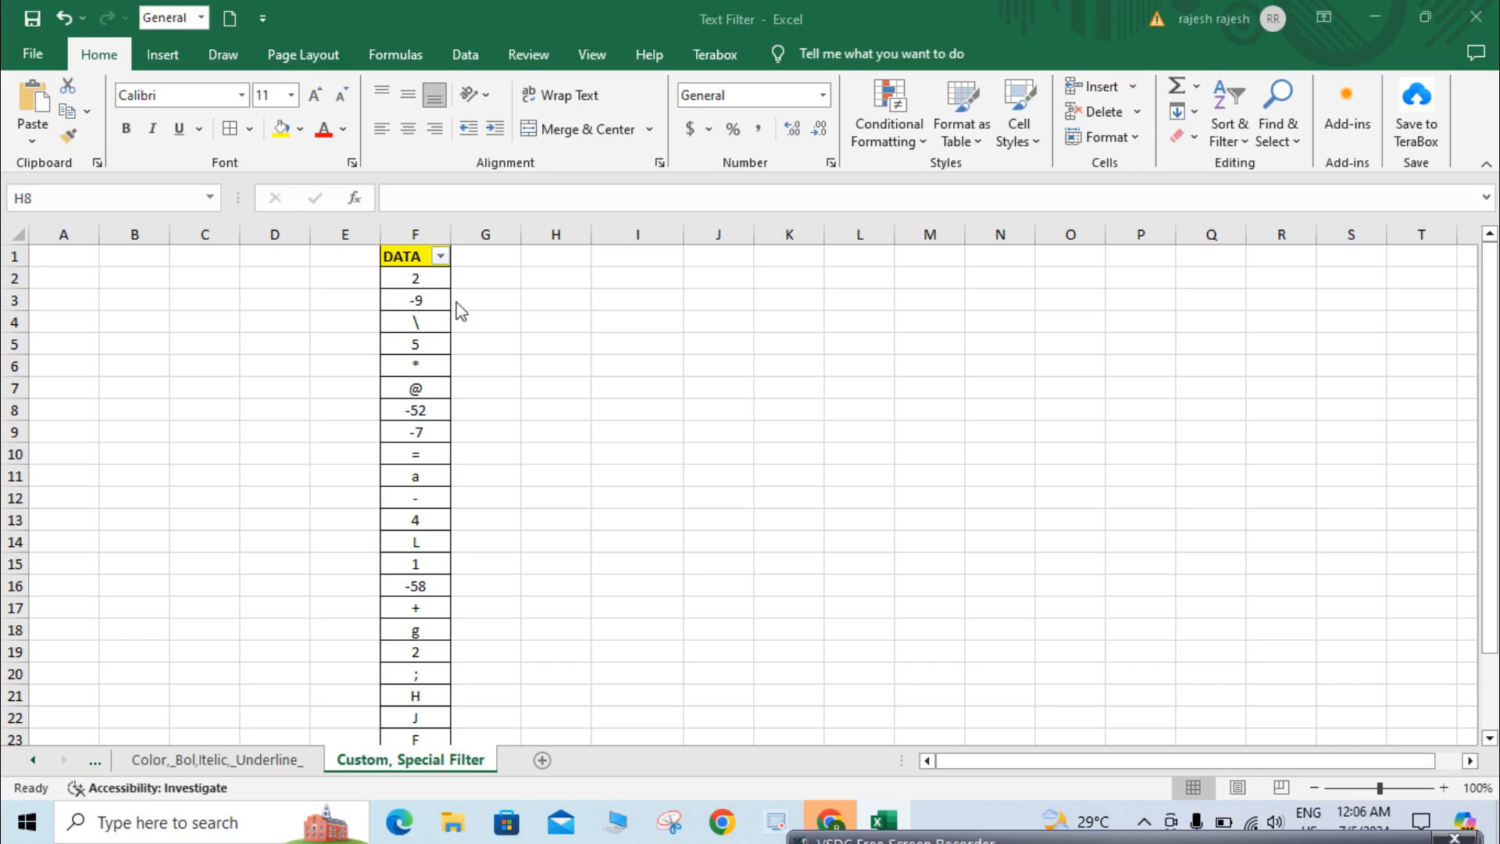
Look through the full list of filter values for the DATA column without changing the selection.
left_click(441, 261)
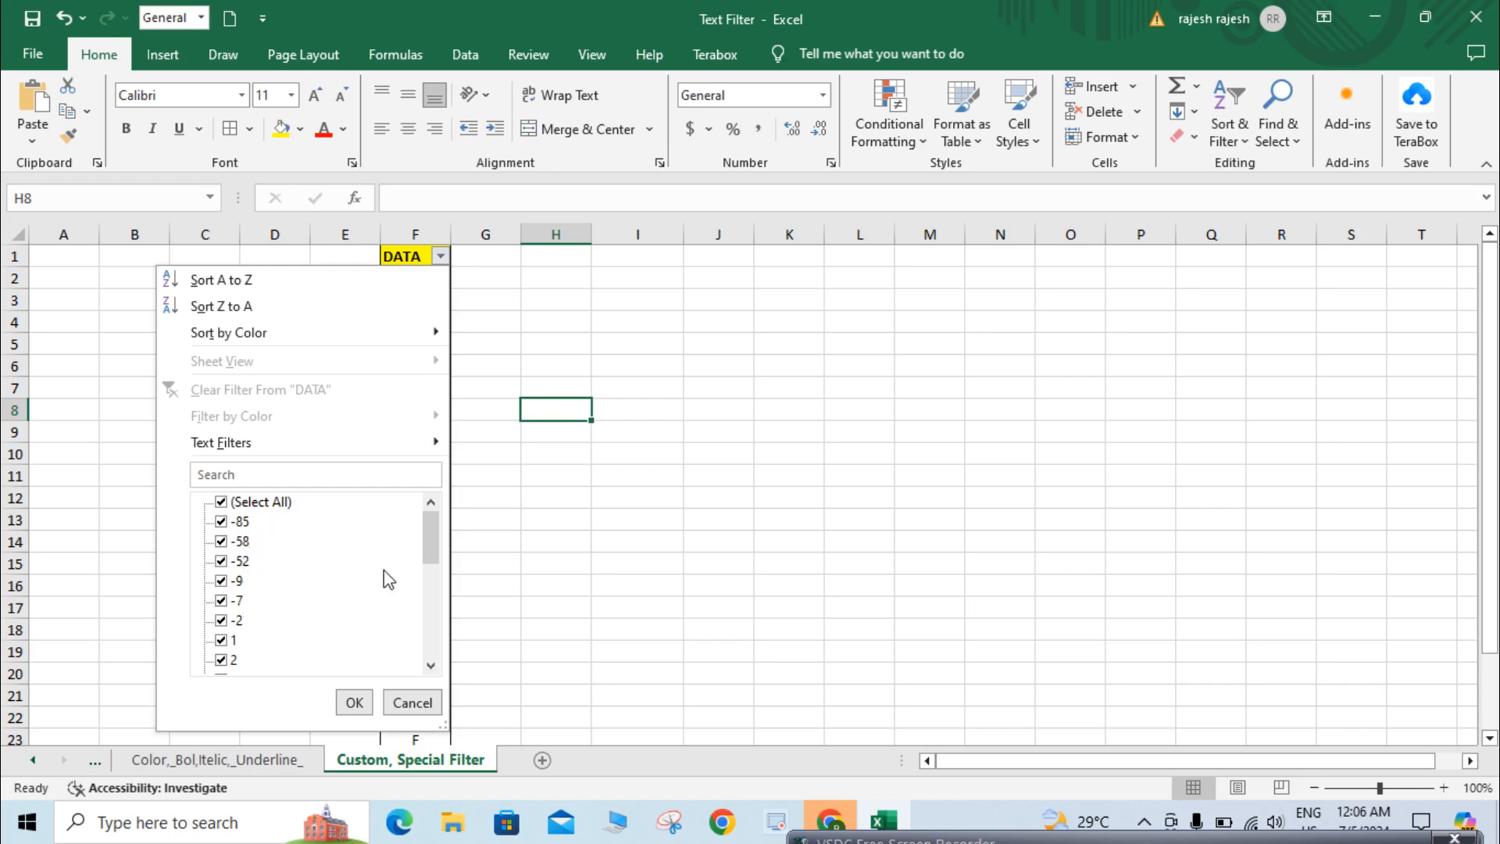
left_click_drag(430, 548, 431, 649)
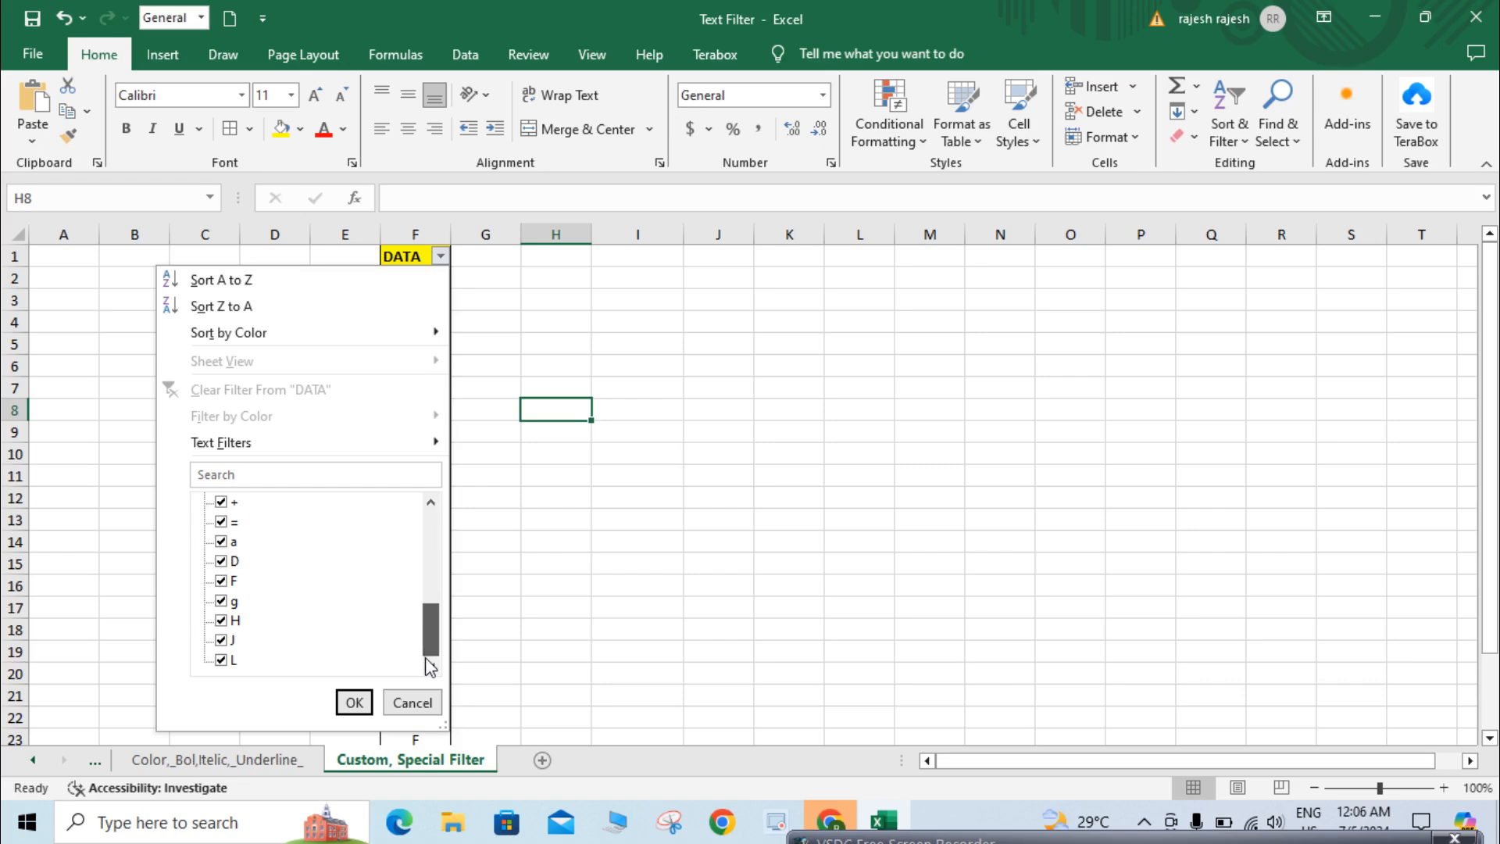
scroll(262, 600, "up", 5)
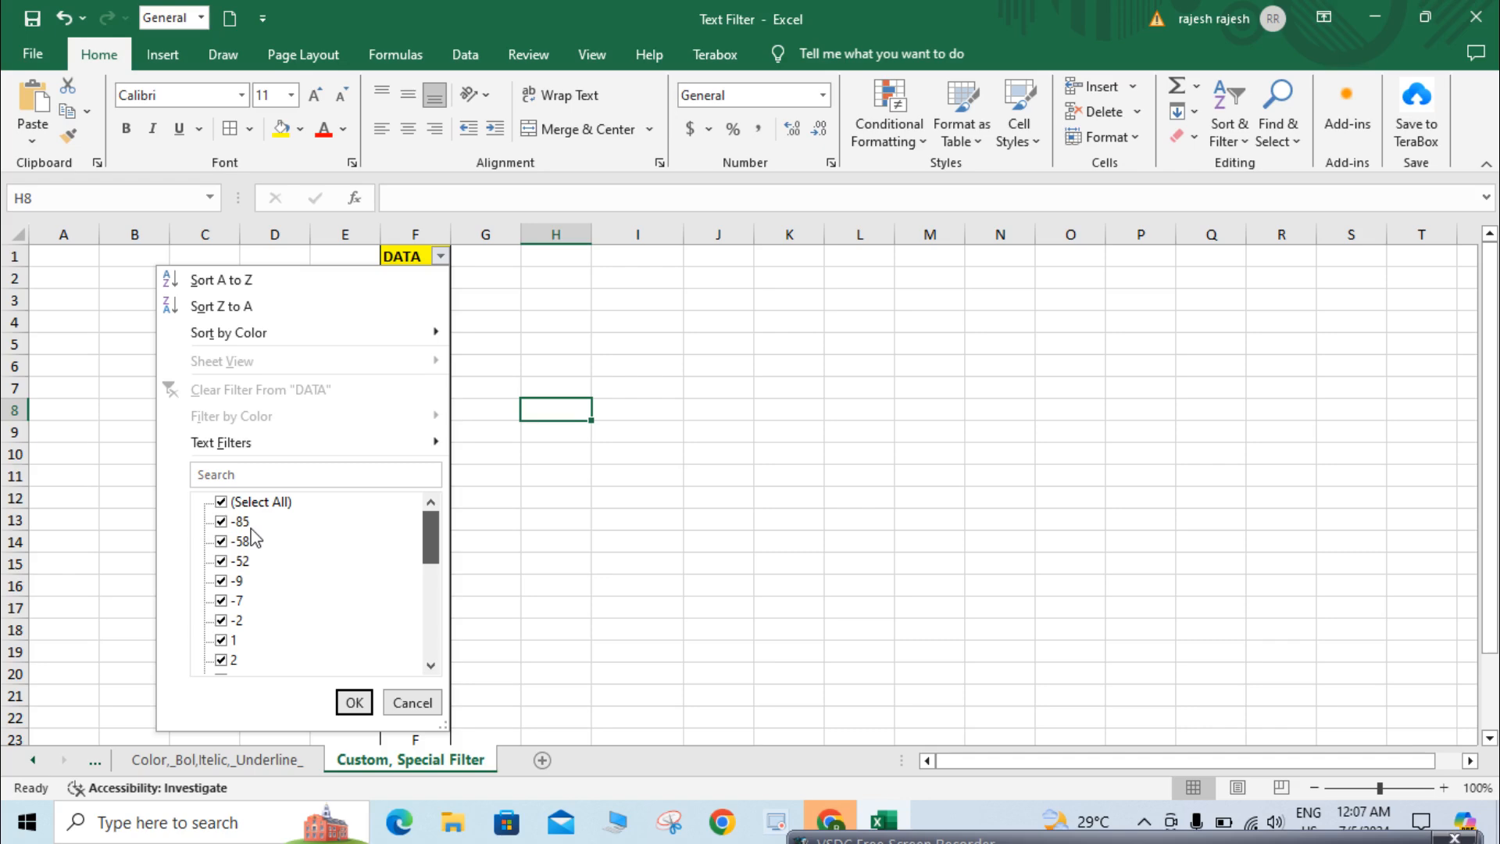
left_click(564, 365)
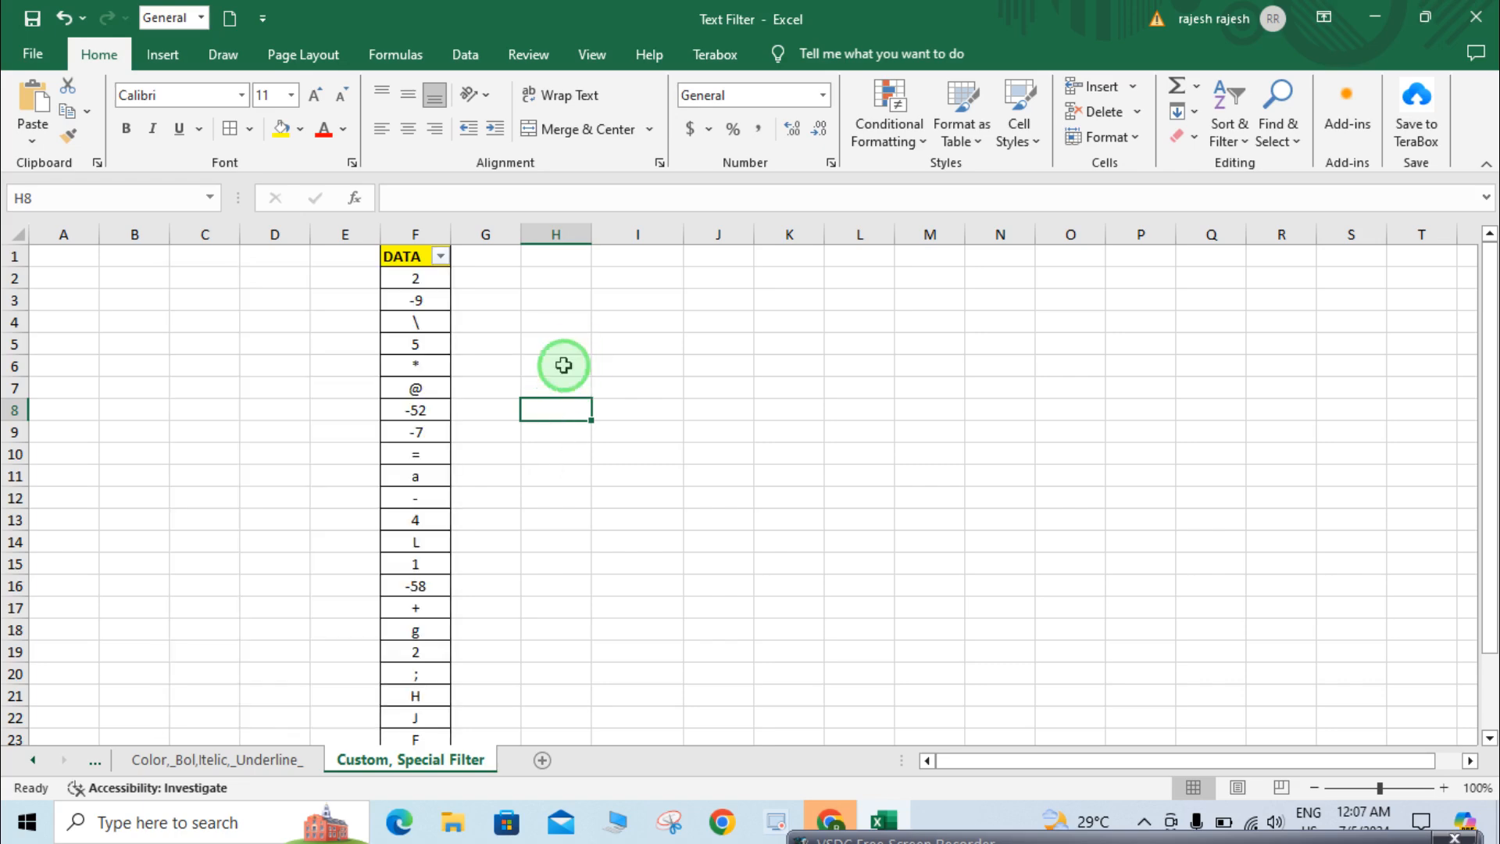
left_click(564, 365)
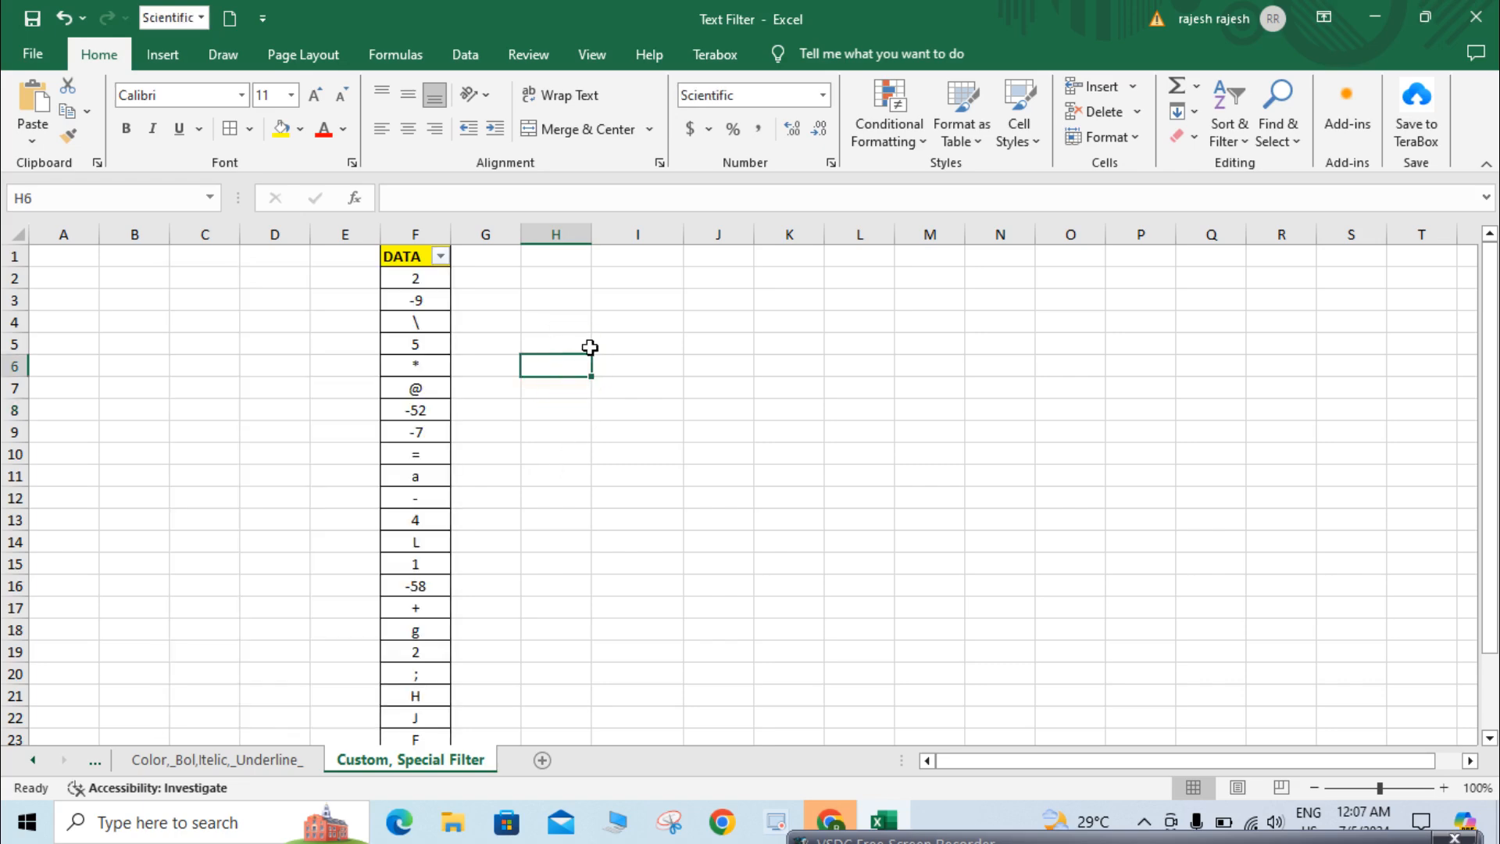
left_click(563, 321)
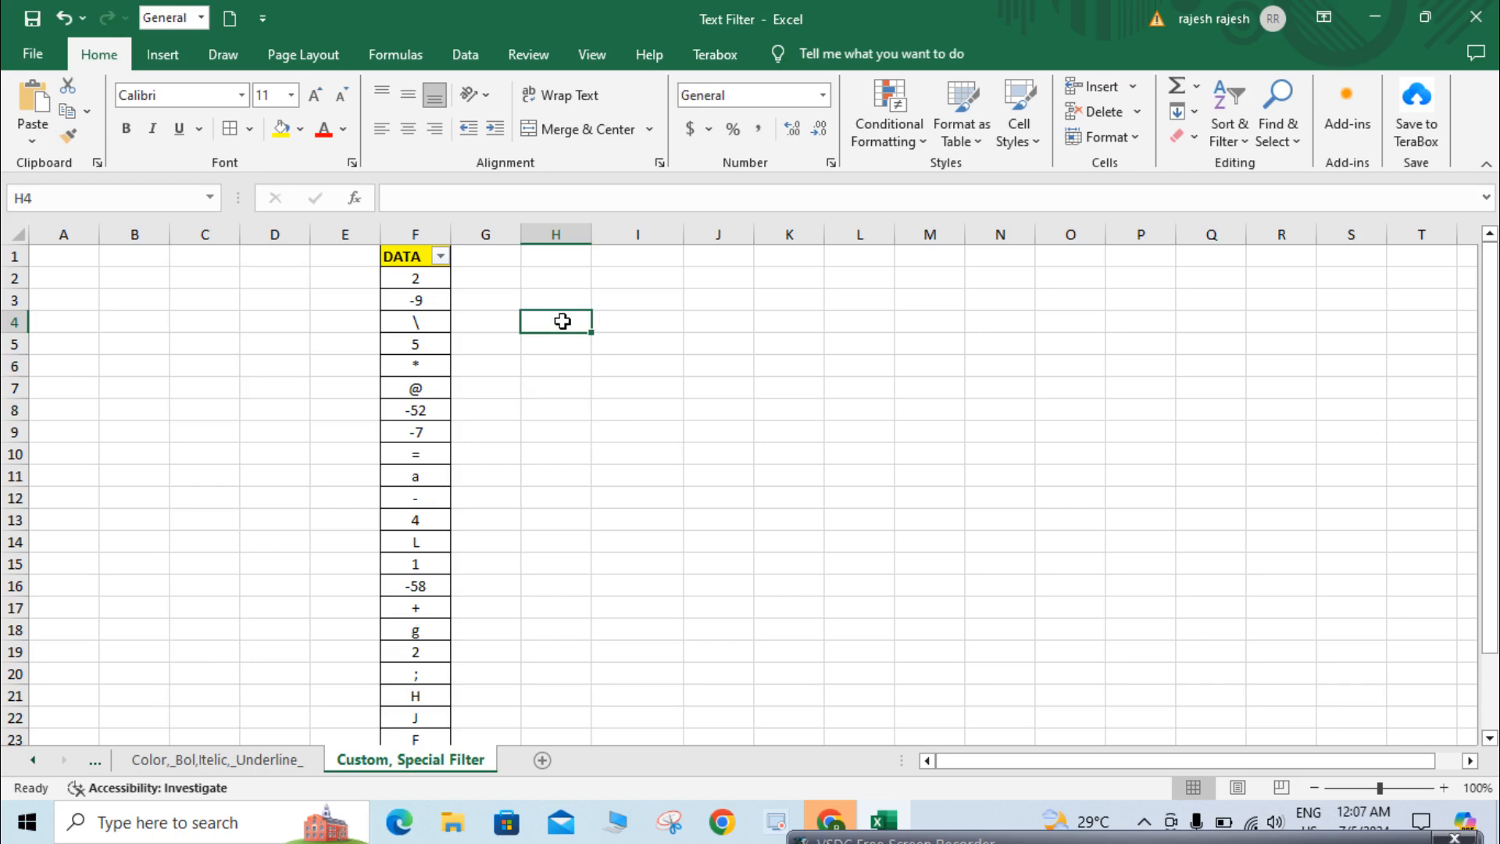
type("2")
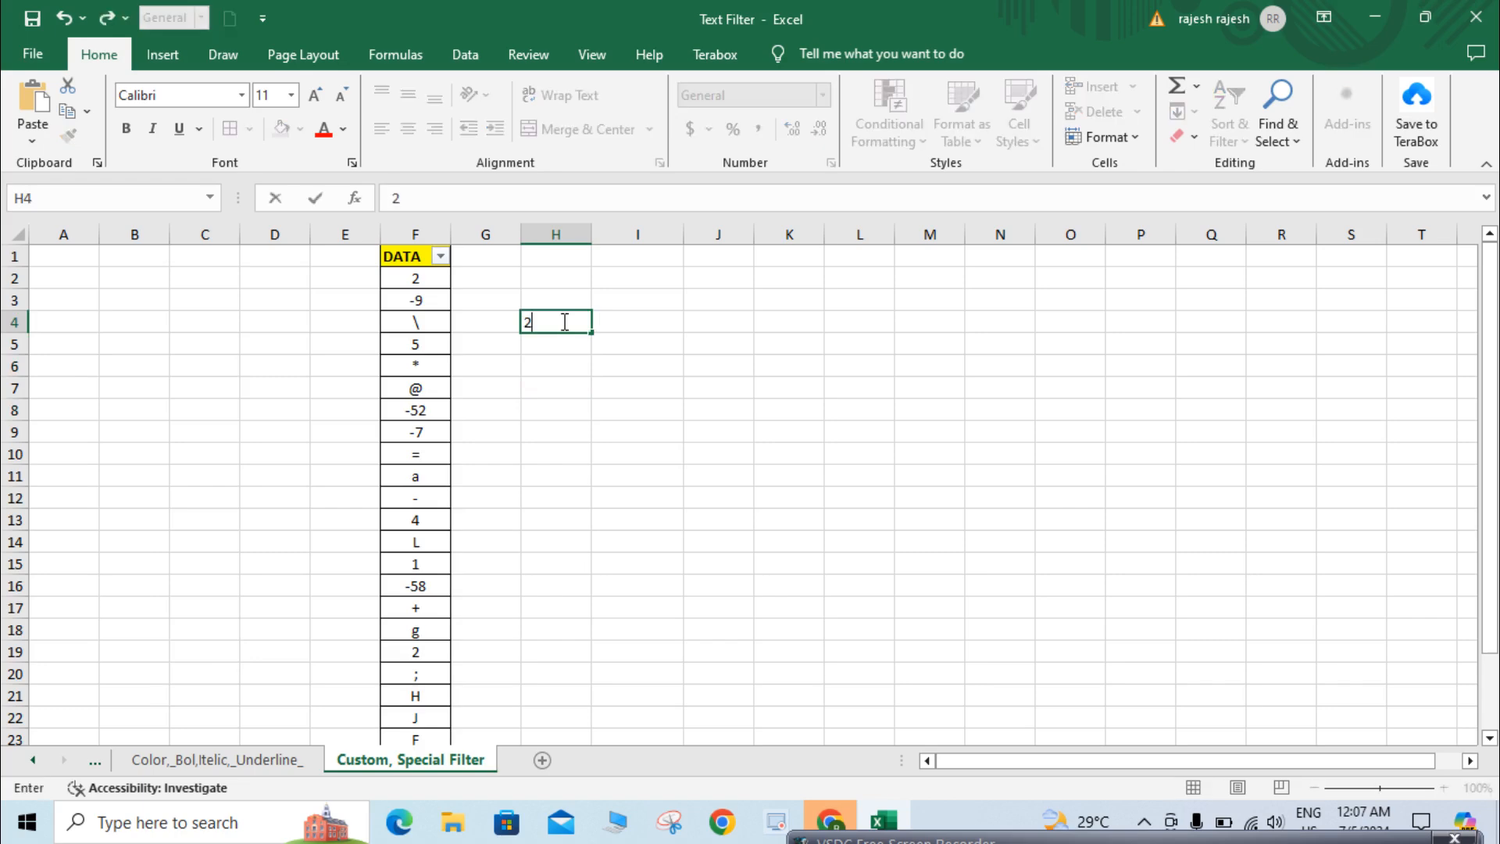
type("1316415631654")
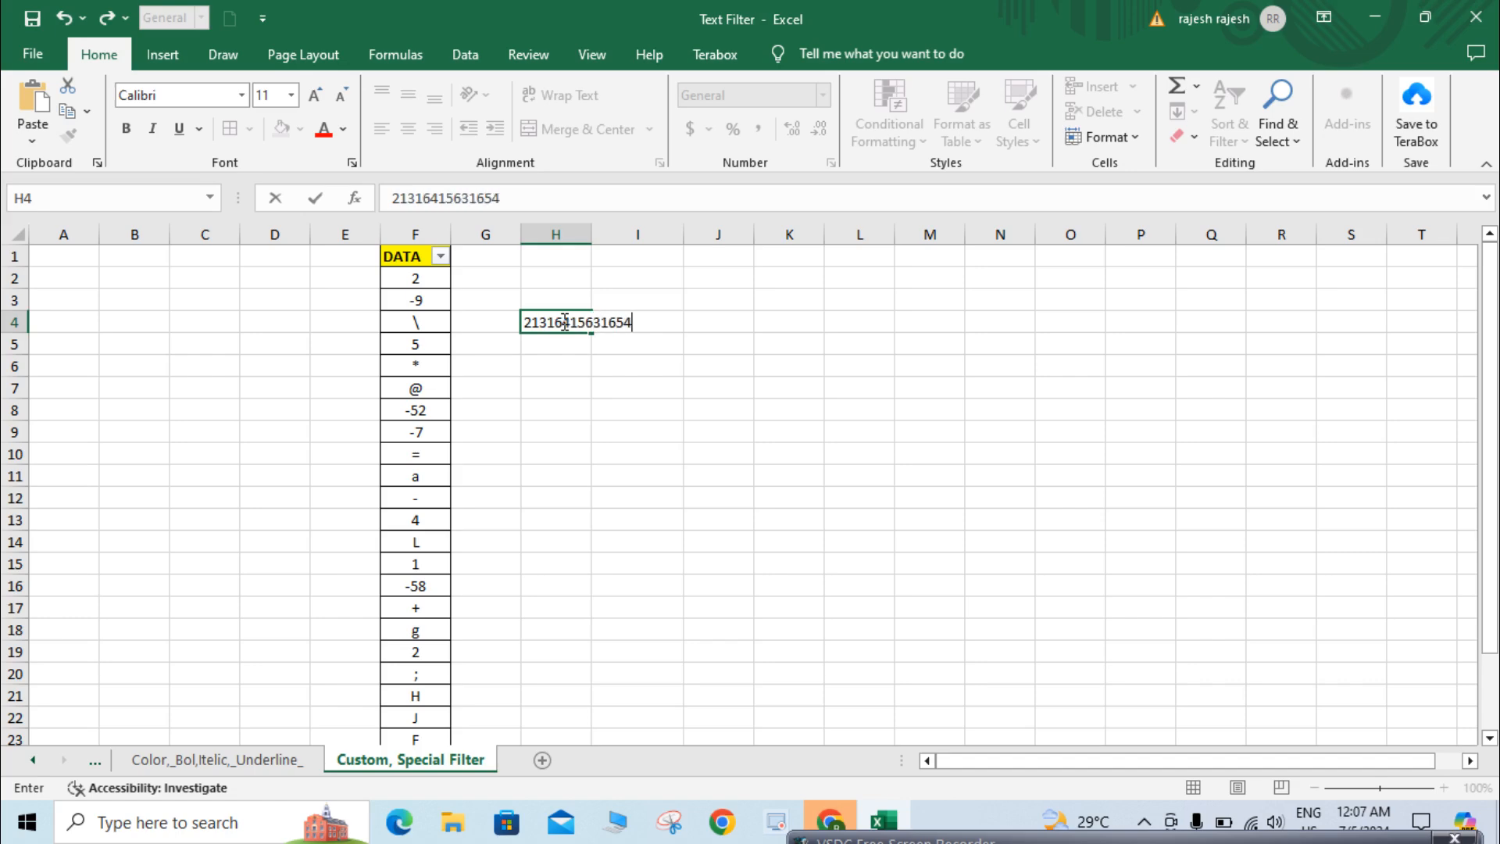
key("Return")
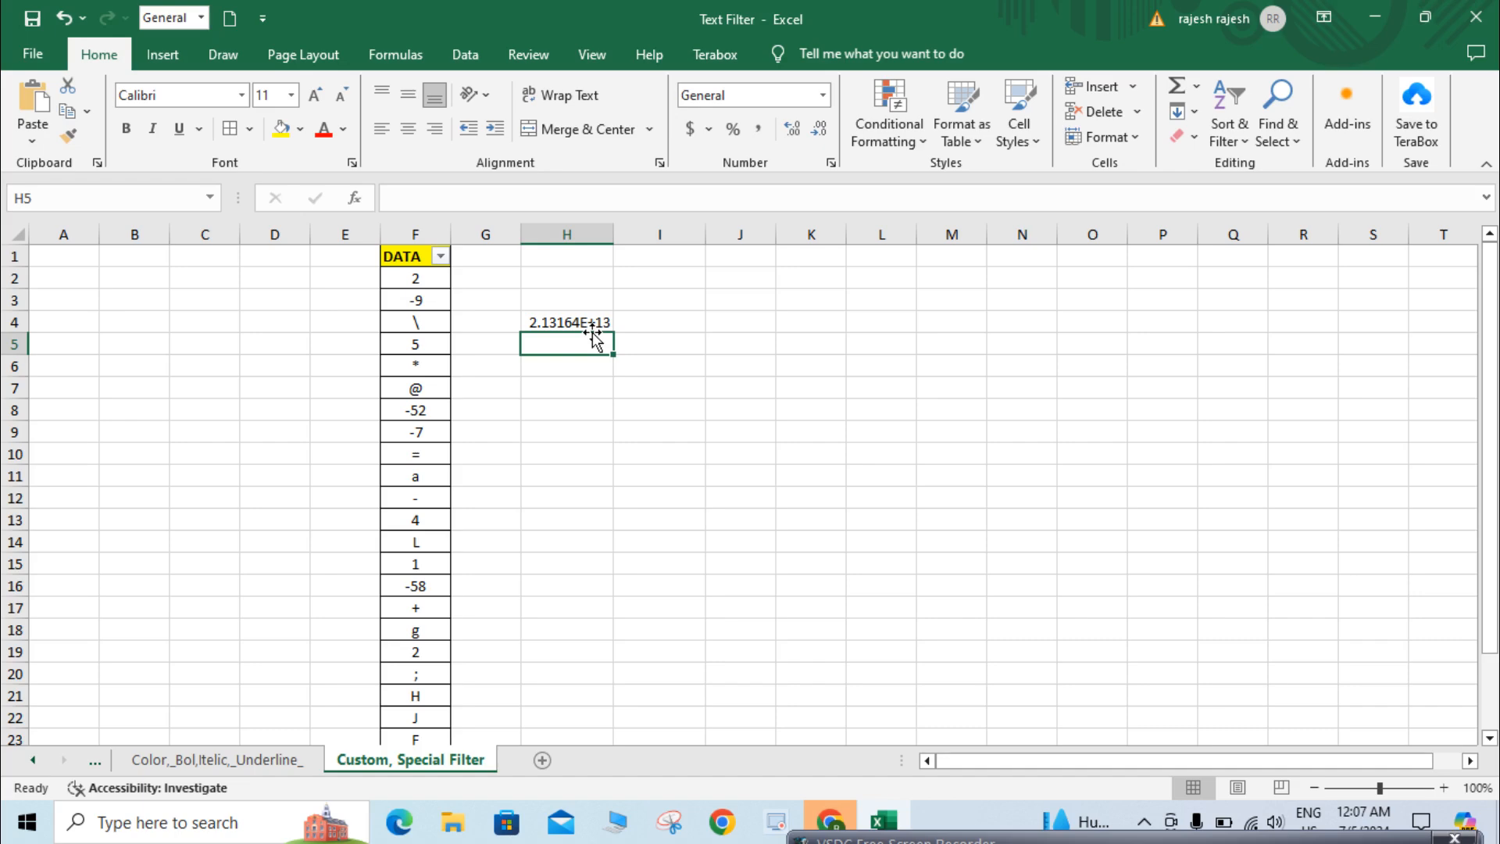
Enter the scientific notation formula =1e+5 in cell H7 and check the stored formula.
left_click(586, 388)
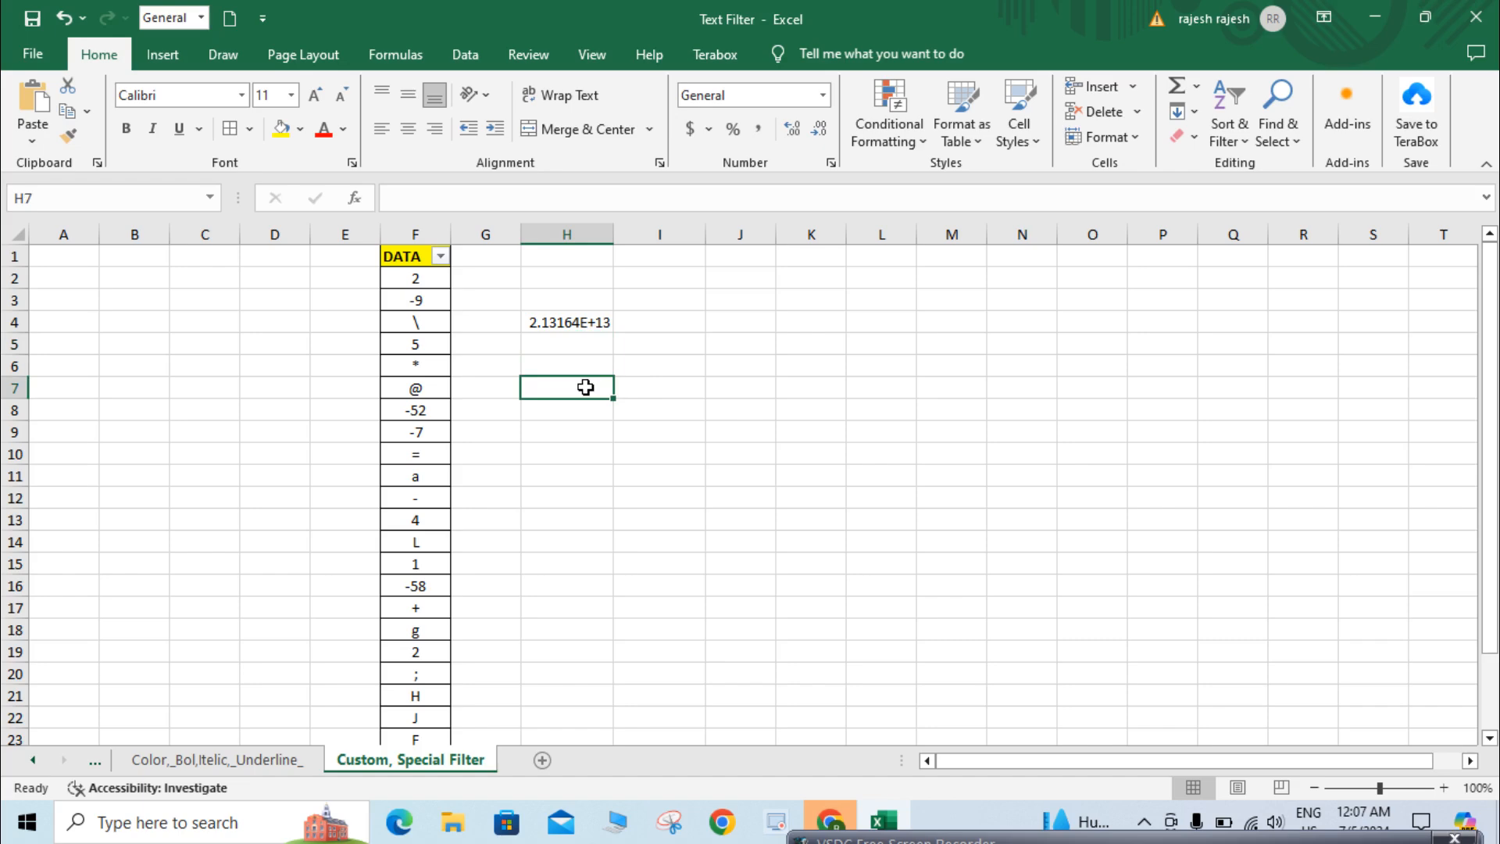
type("=")
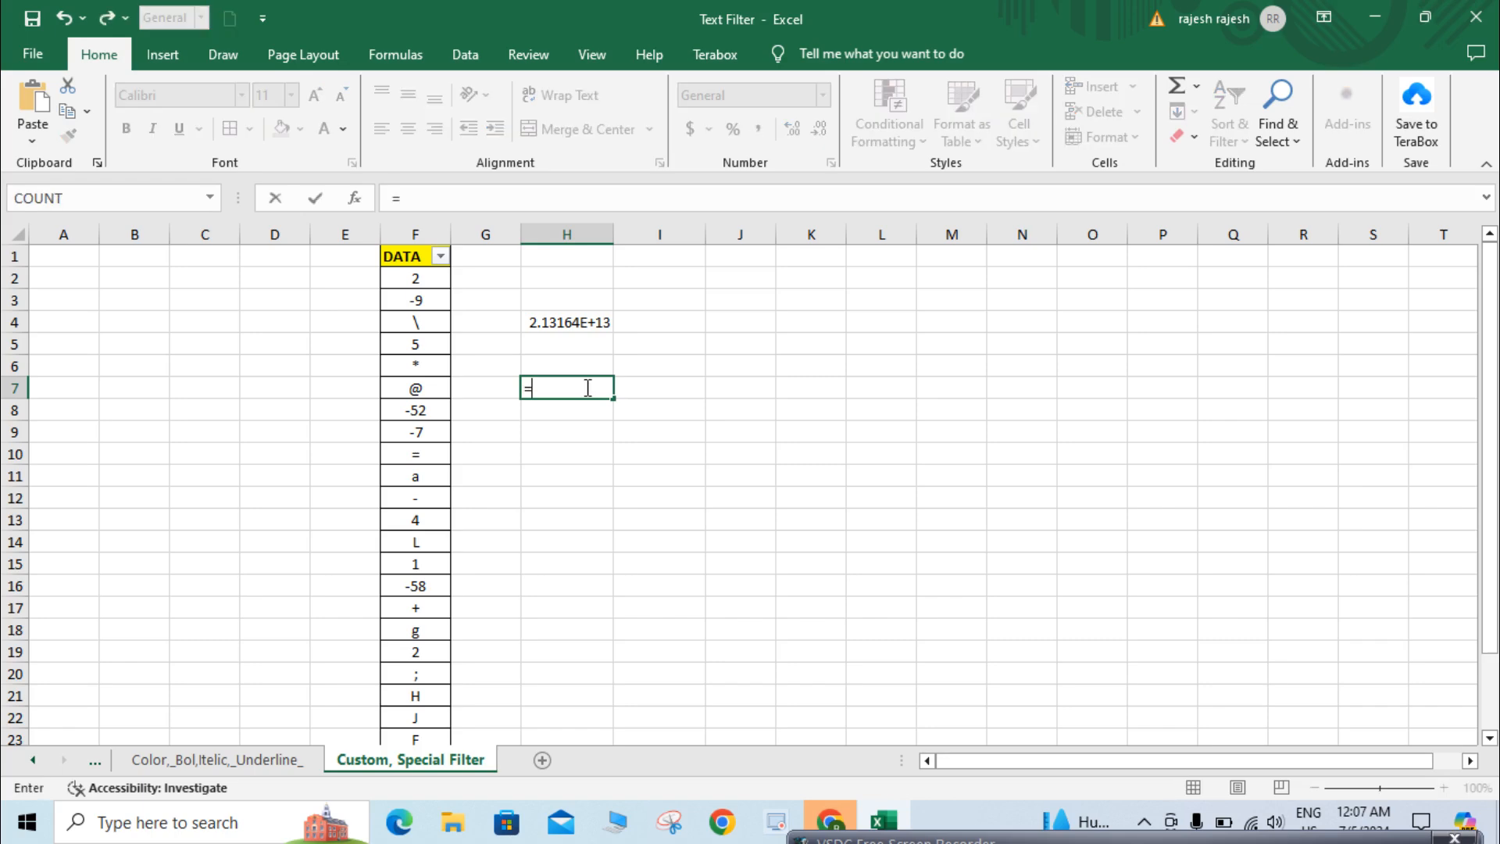
type("1e+5")
key("Return")
left_click(586, 391)
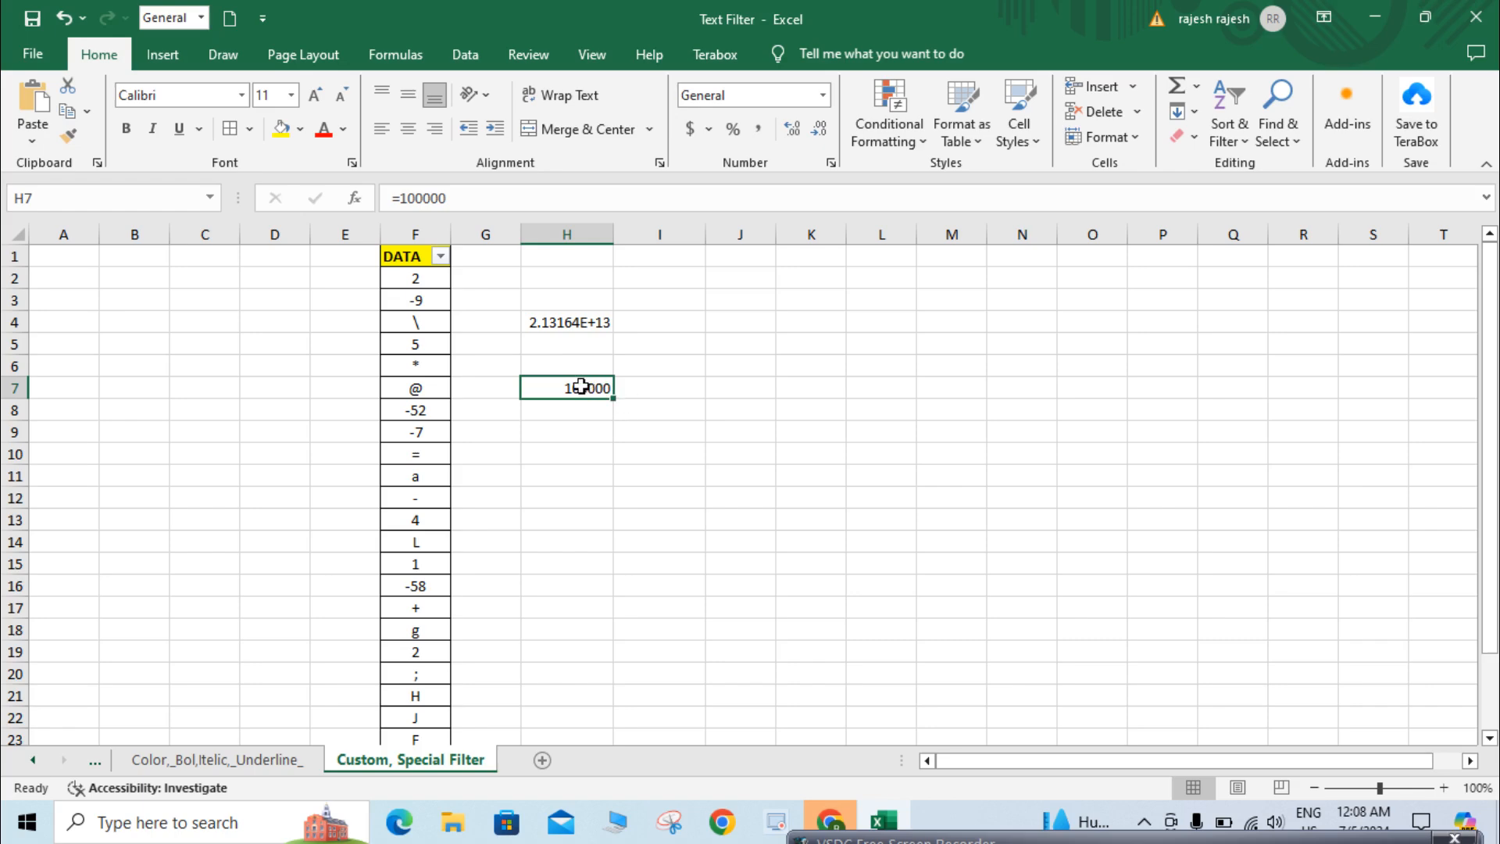
Enter the scientific notation formula =9e+307 in cell H9 and check the stored formula.
left_click(593, 424)
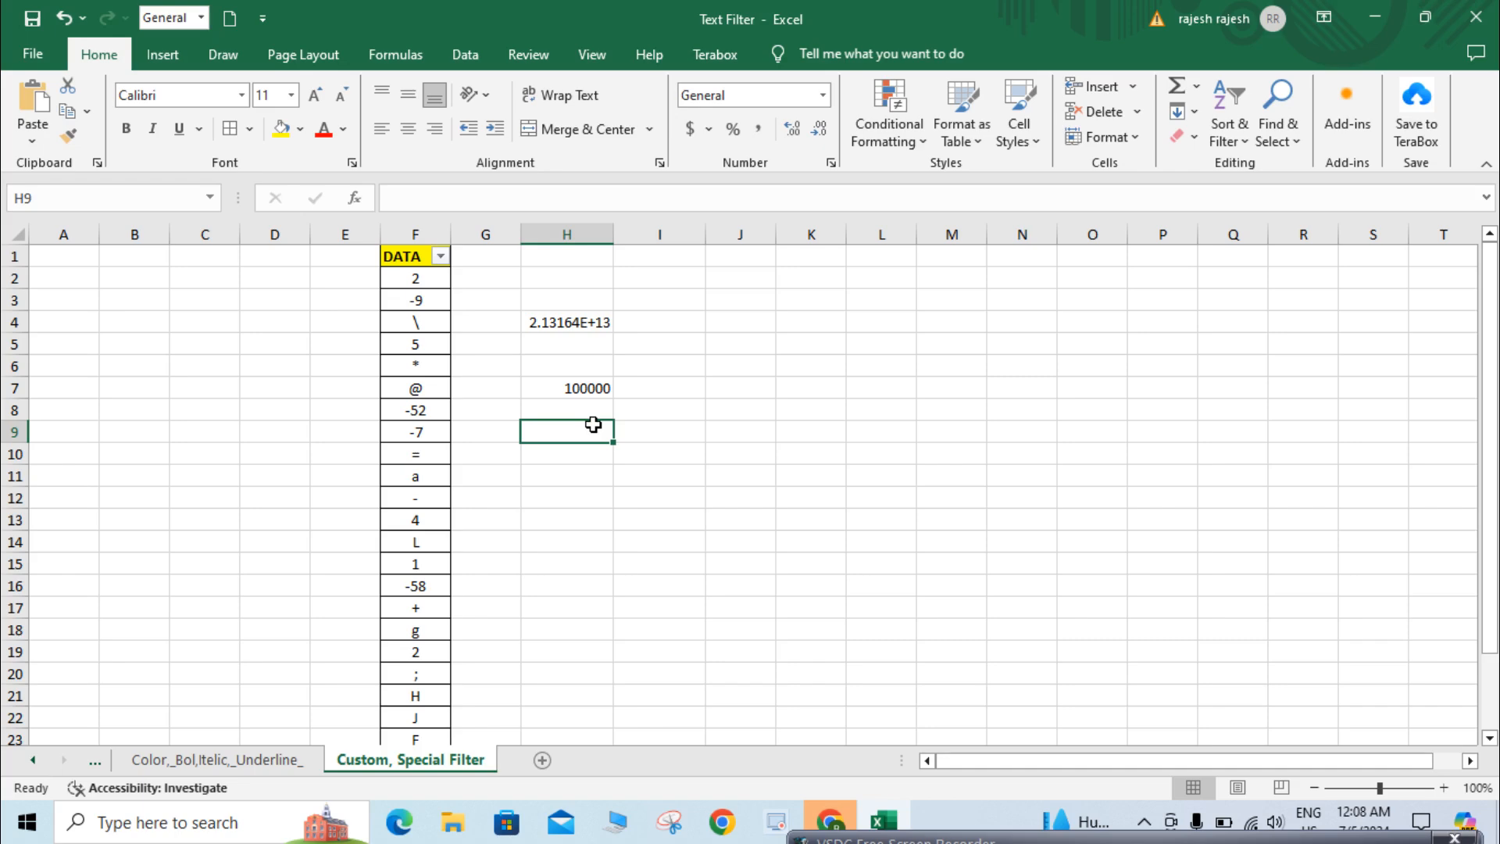
type("=9")
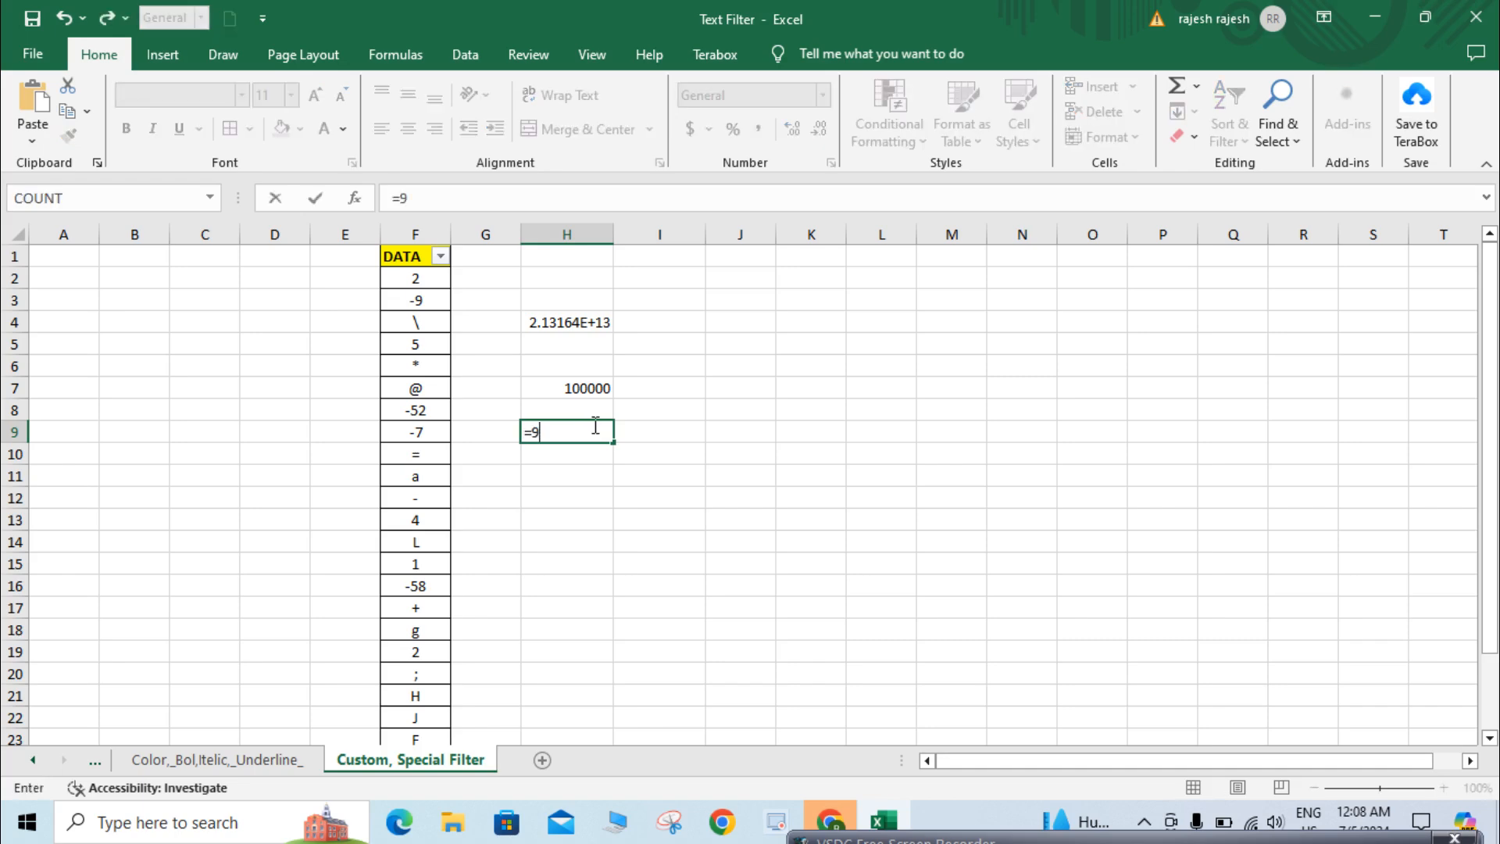
type("e+307")
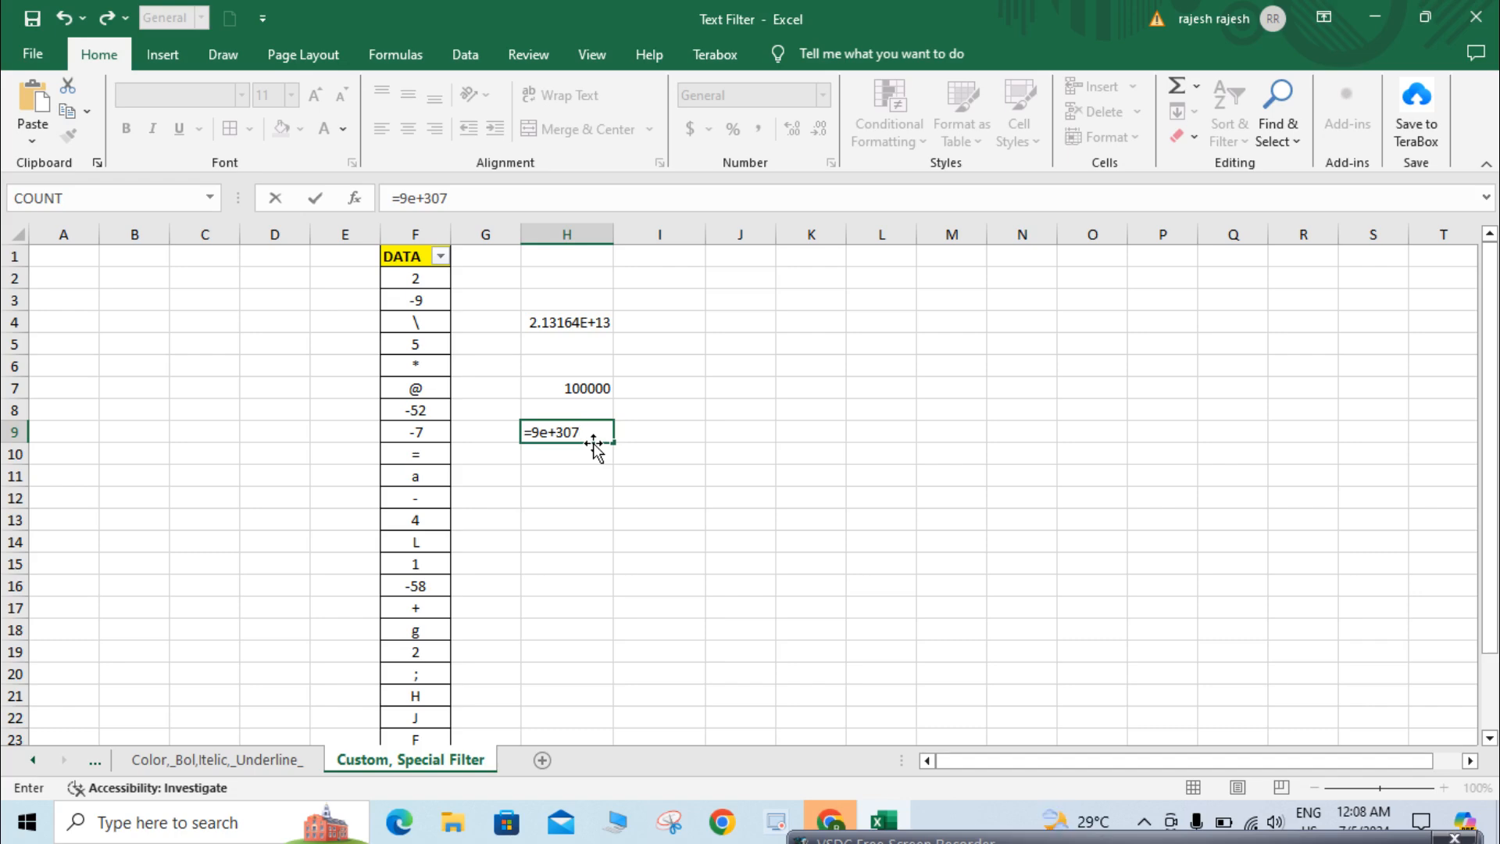
key("Return")
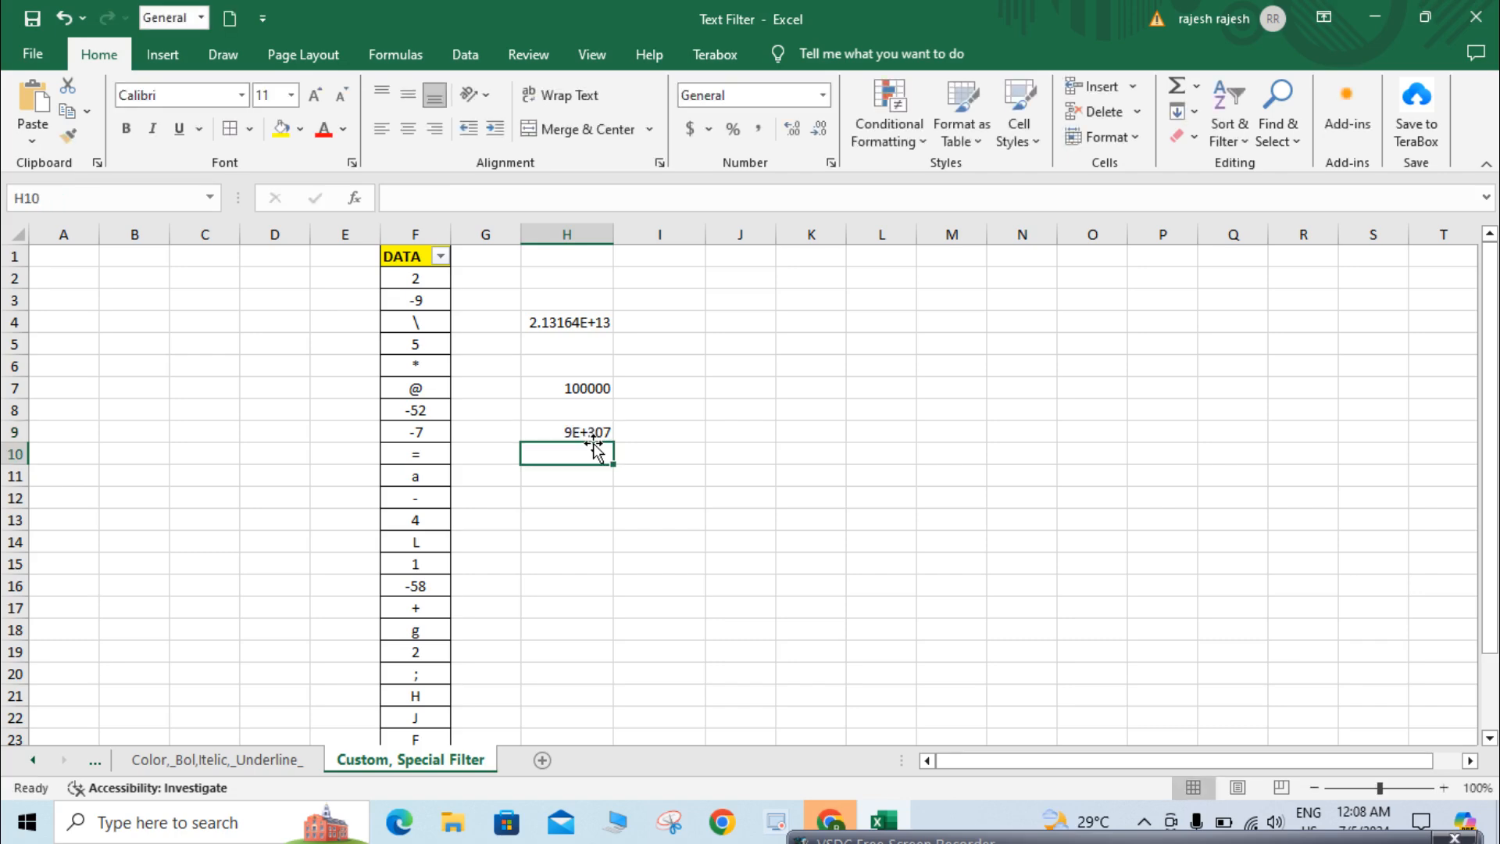
left_click(579, 432)
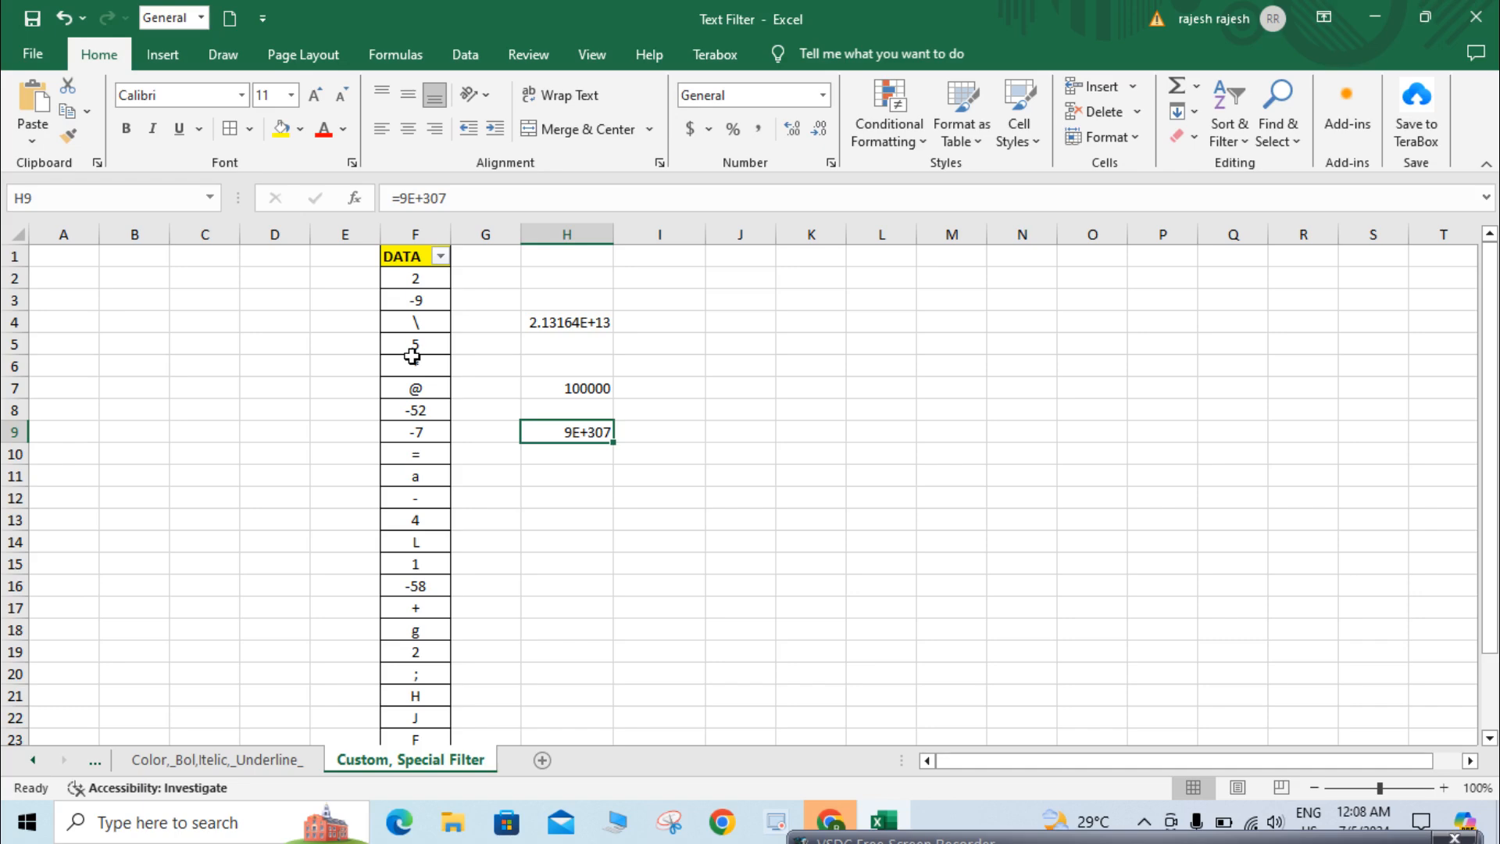
Apply a custom text filter to the DATA column that shows values greater than or equal to "a".
left_click(441, 258)
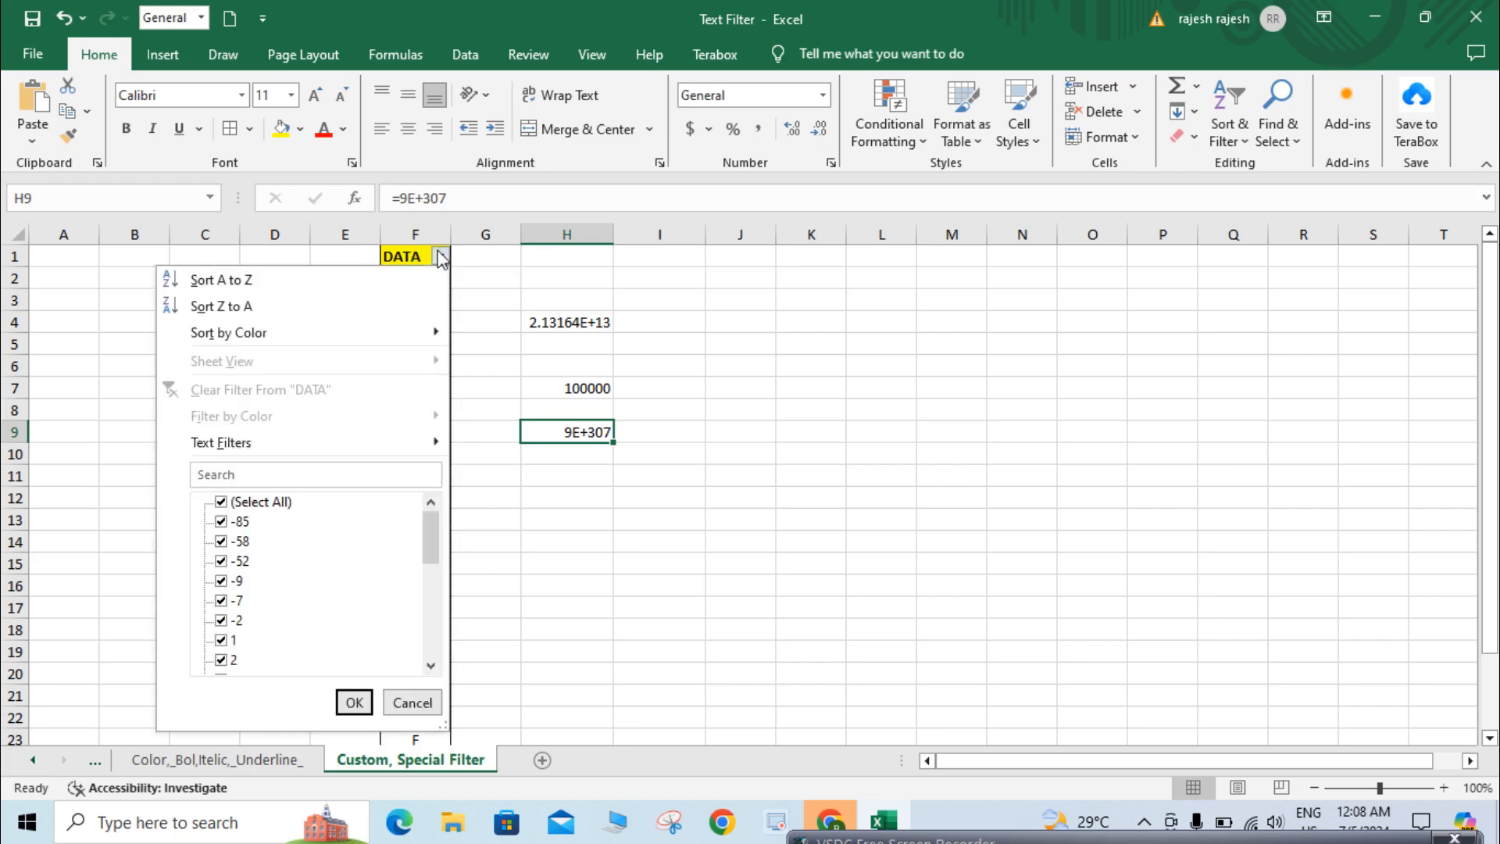
mouse_move(275, 447)
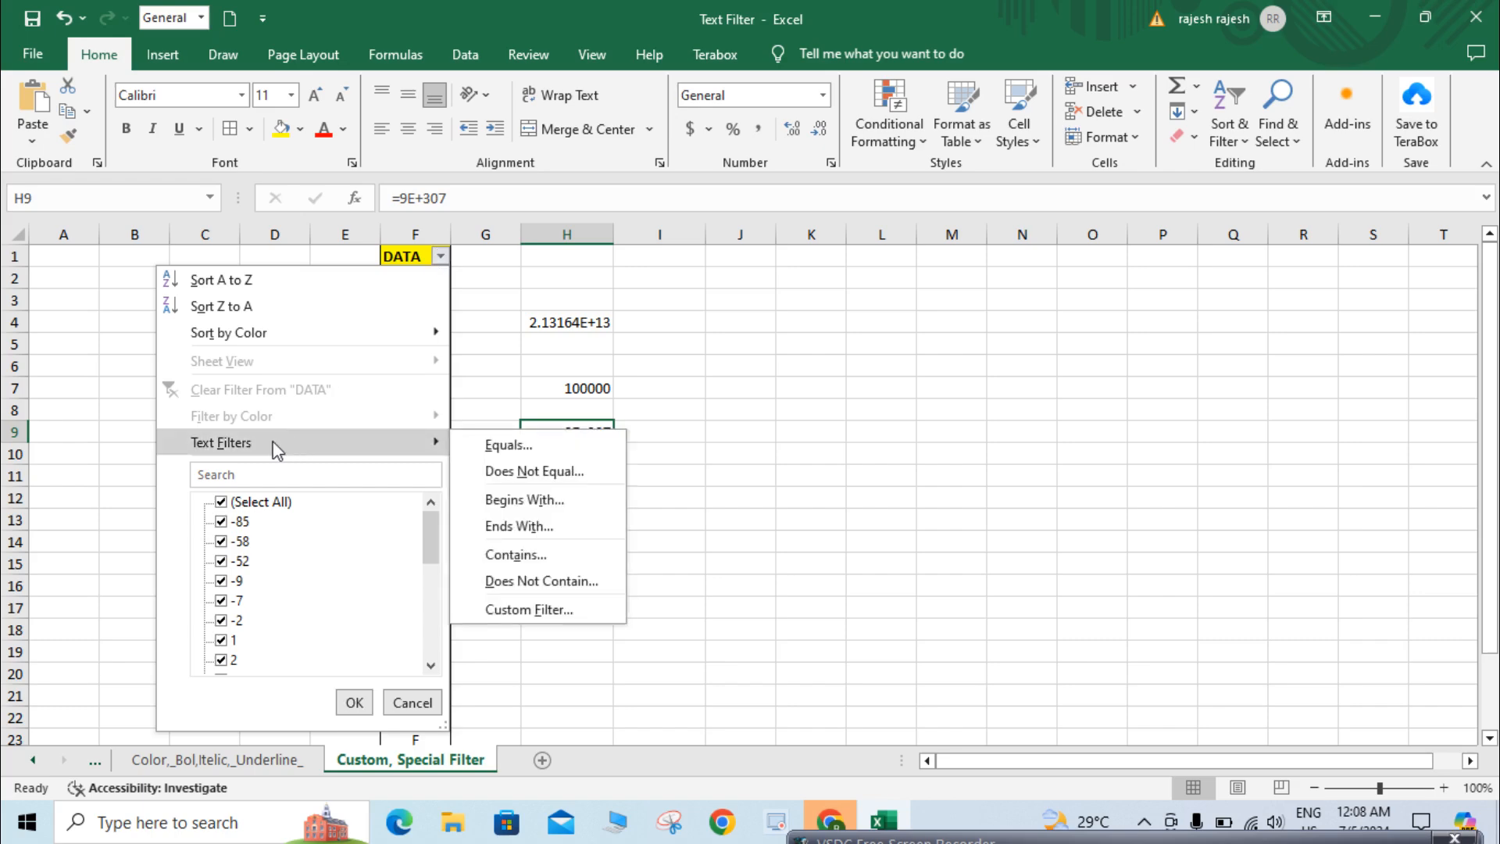
left_click(568, 617)
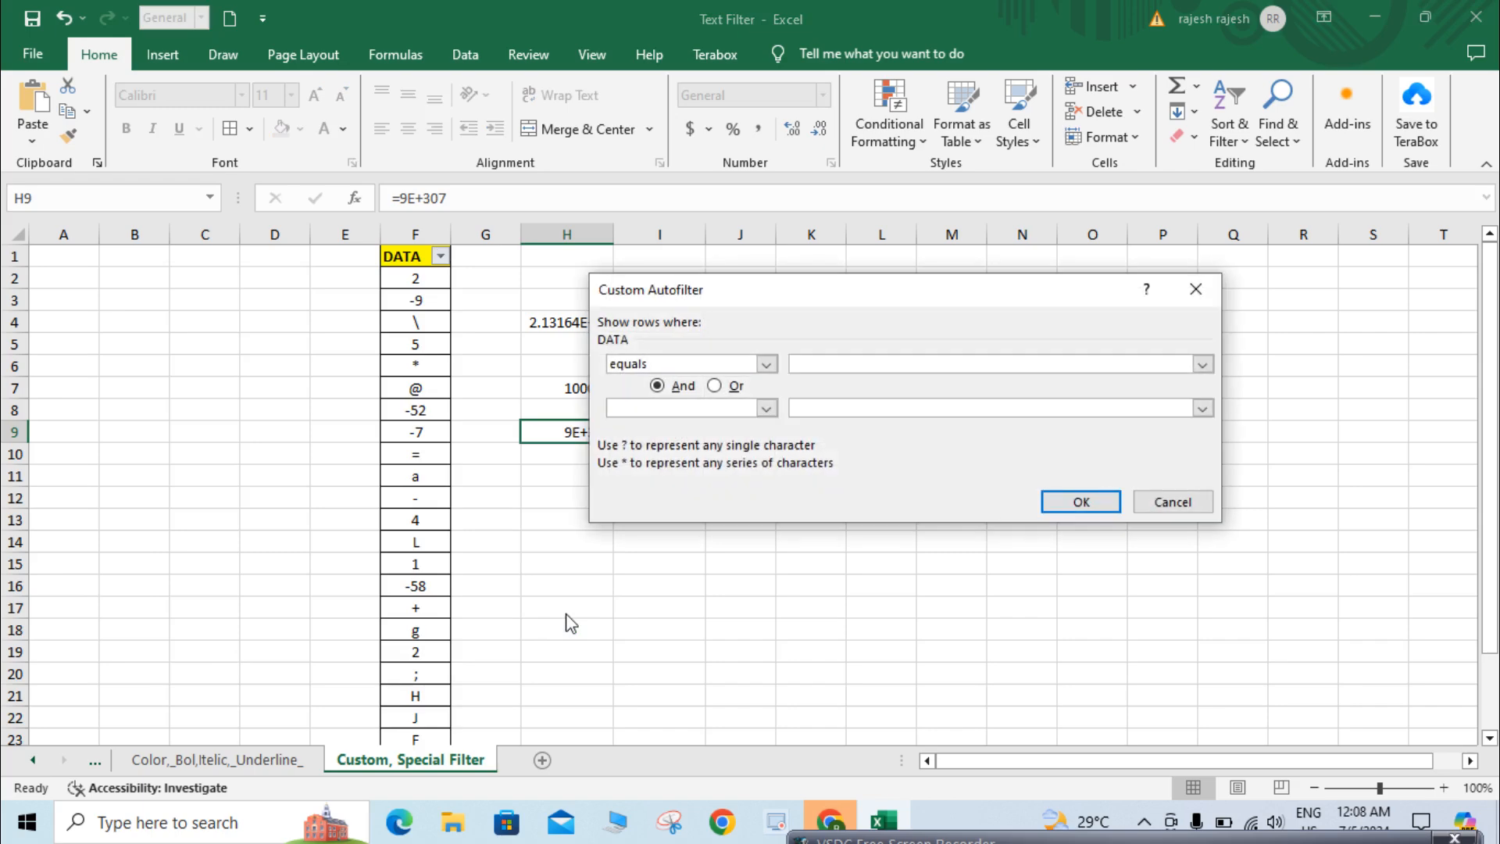
left_click_drag(847, 291, 939, 291)
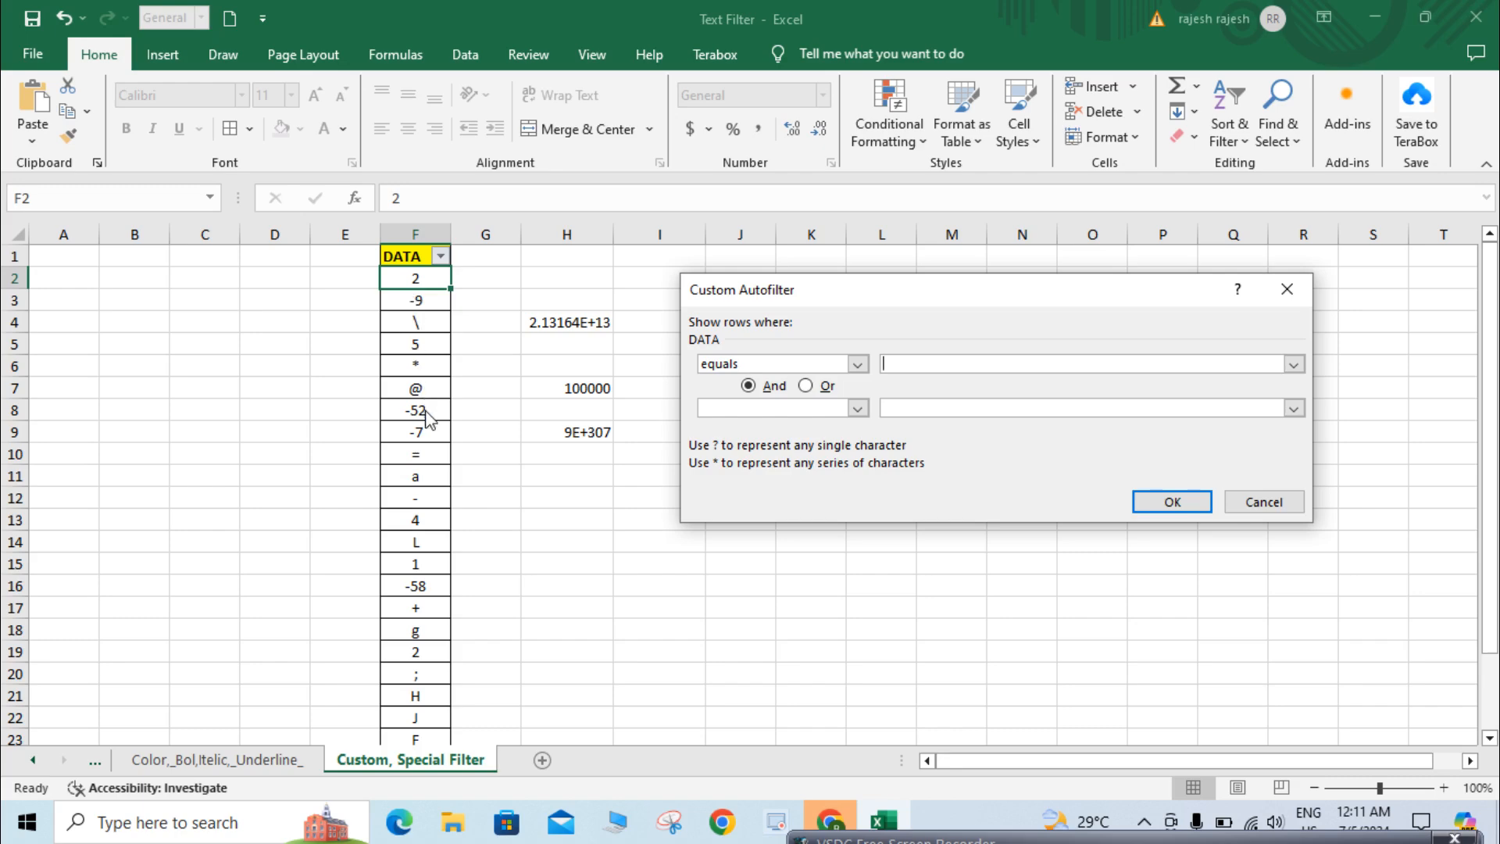
left_click(428, 556)
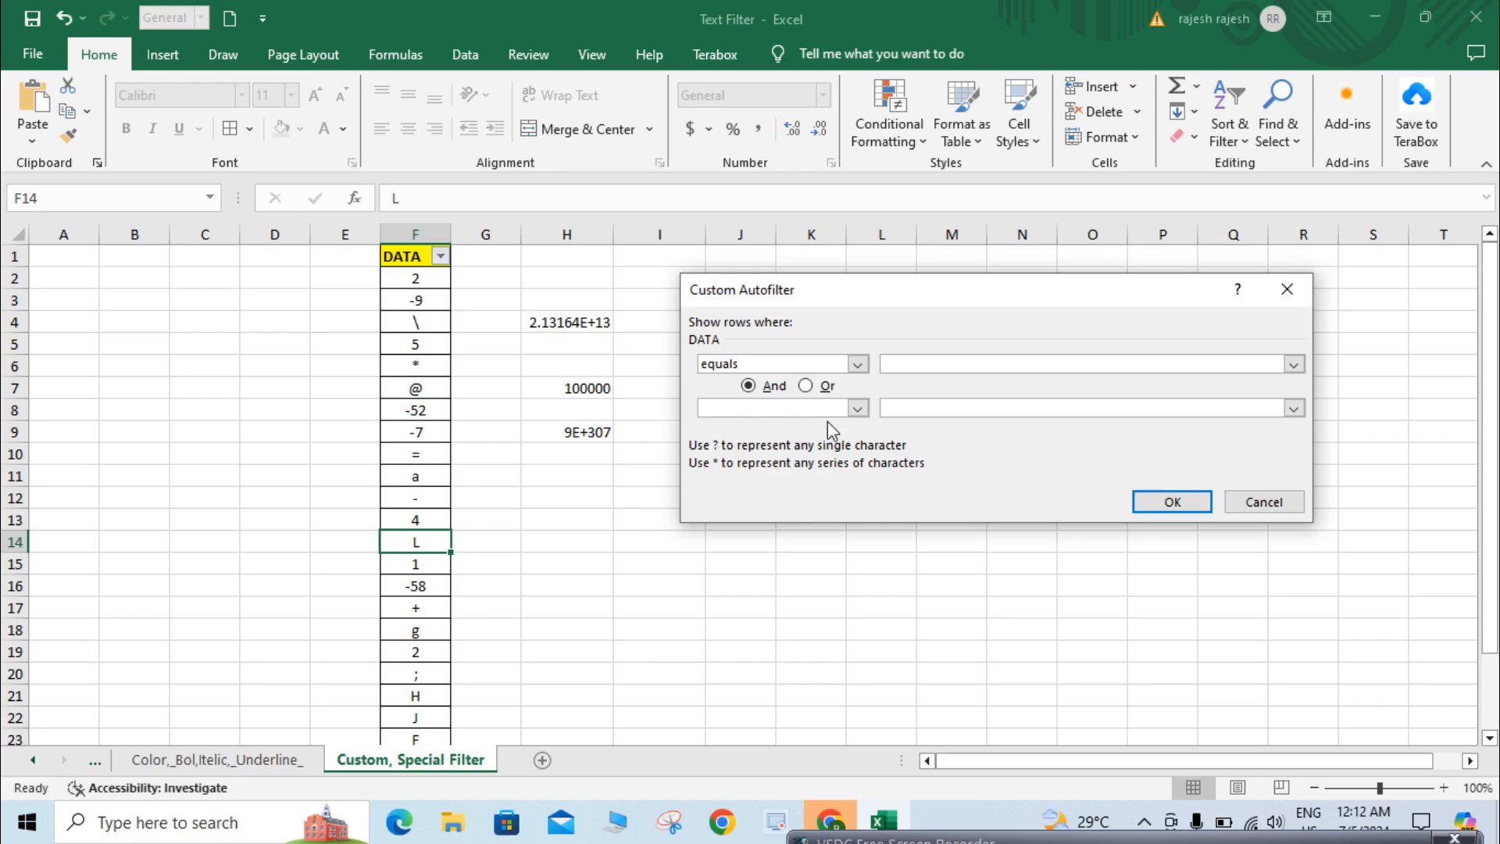
left_click(857, 364)
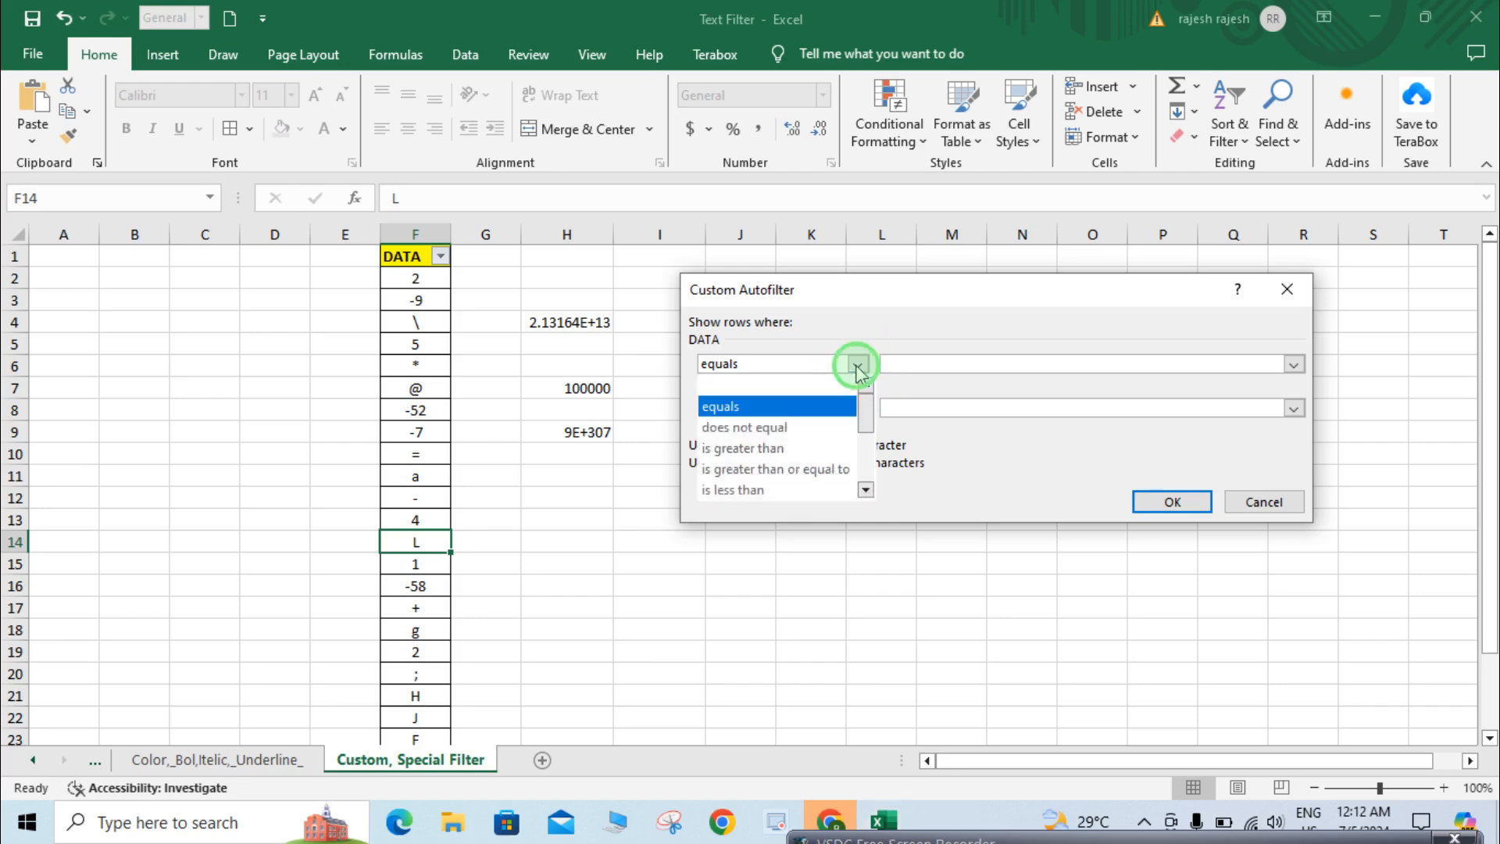
left_click(822, 470)
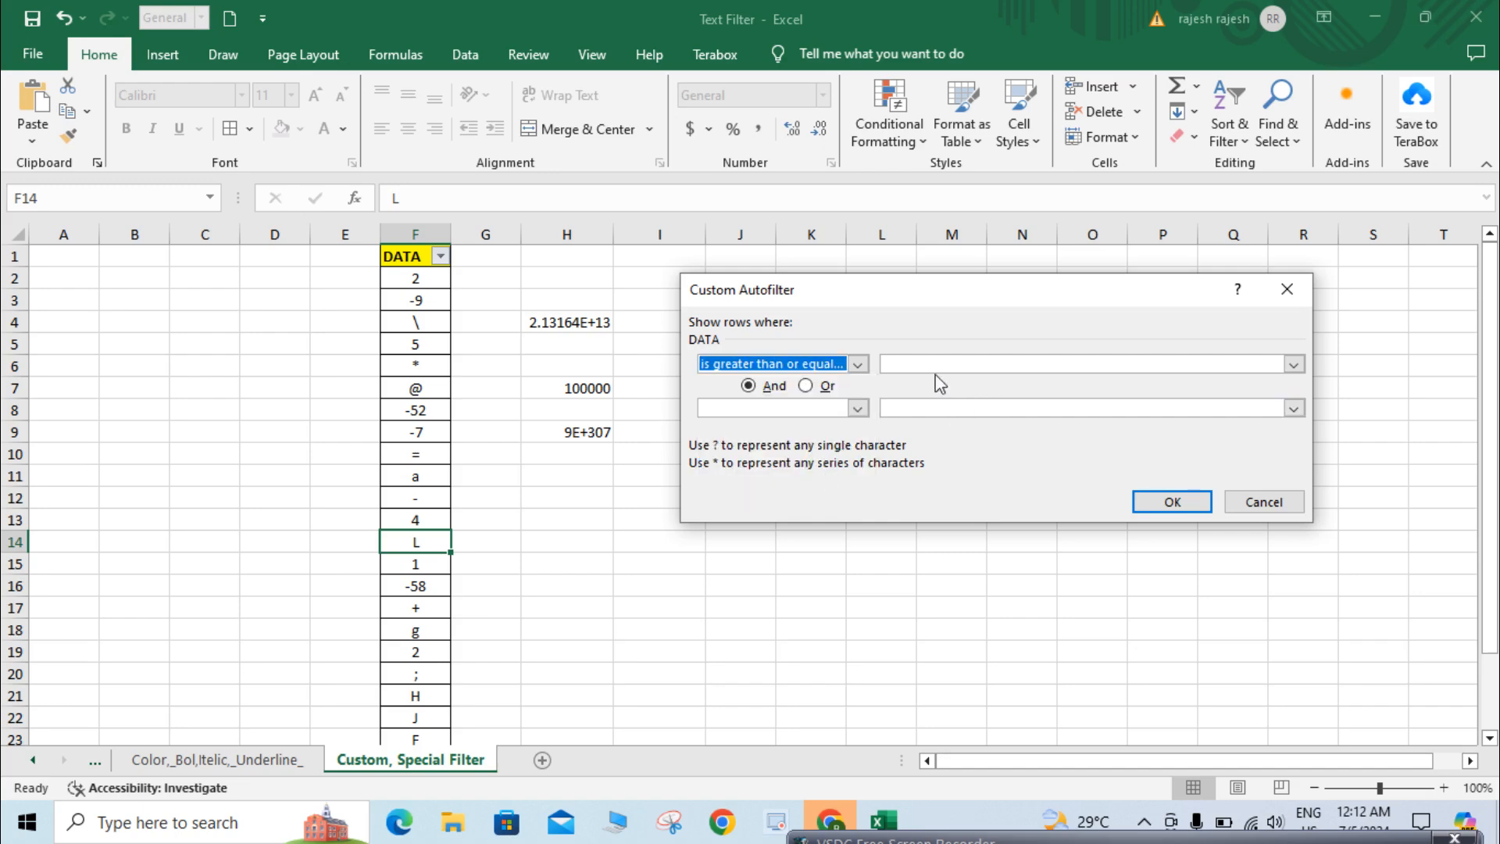
left_click(955, 365)
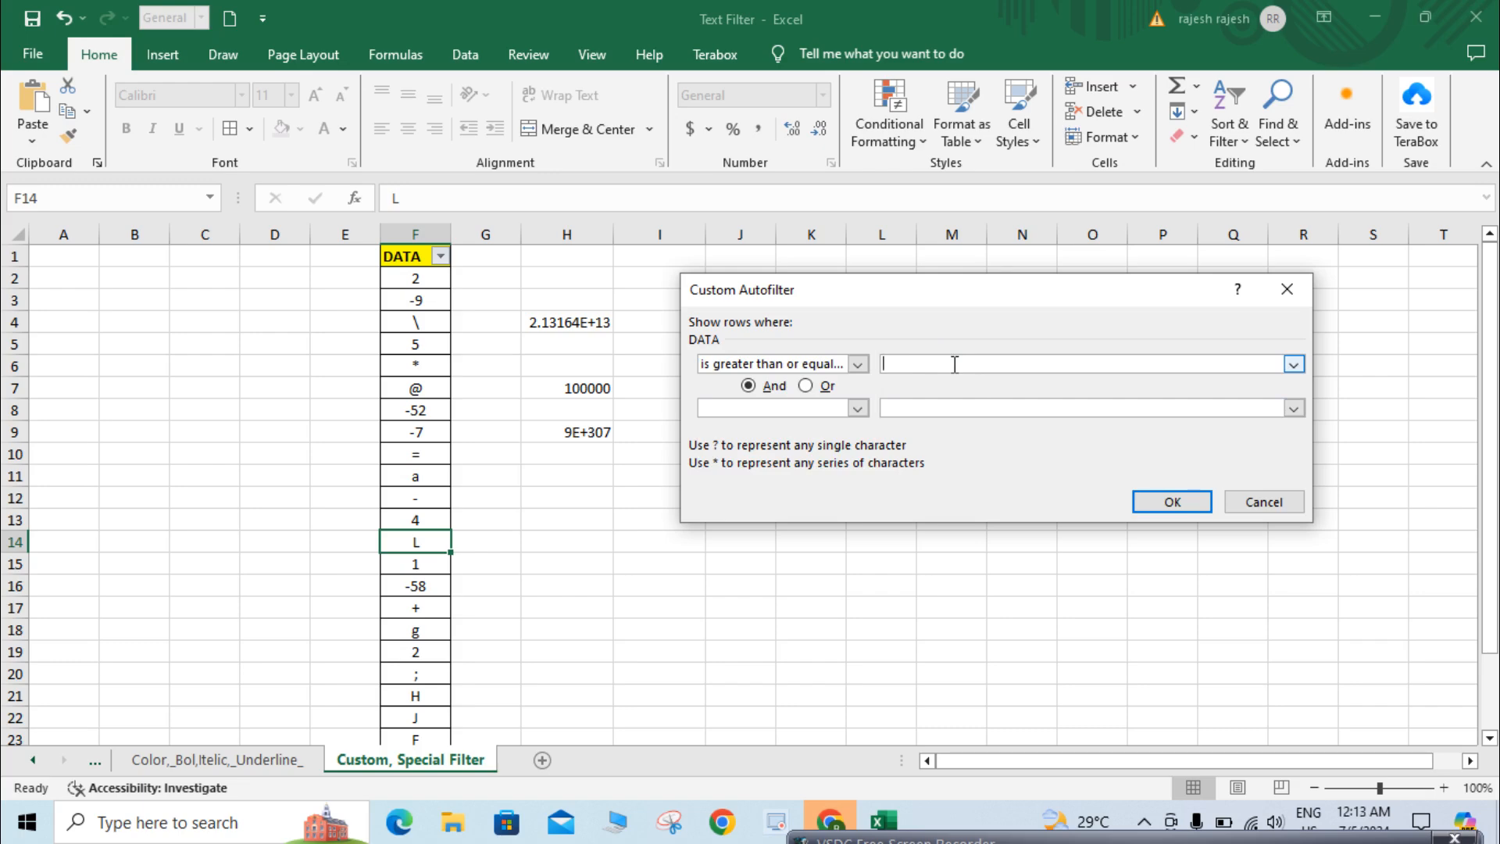
type("a")
left_click(1172, 503)
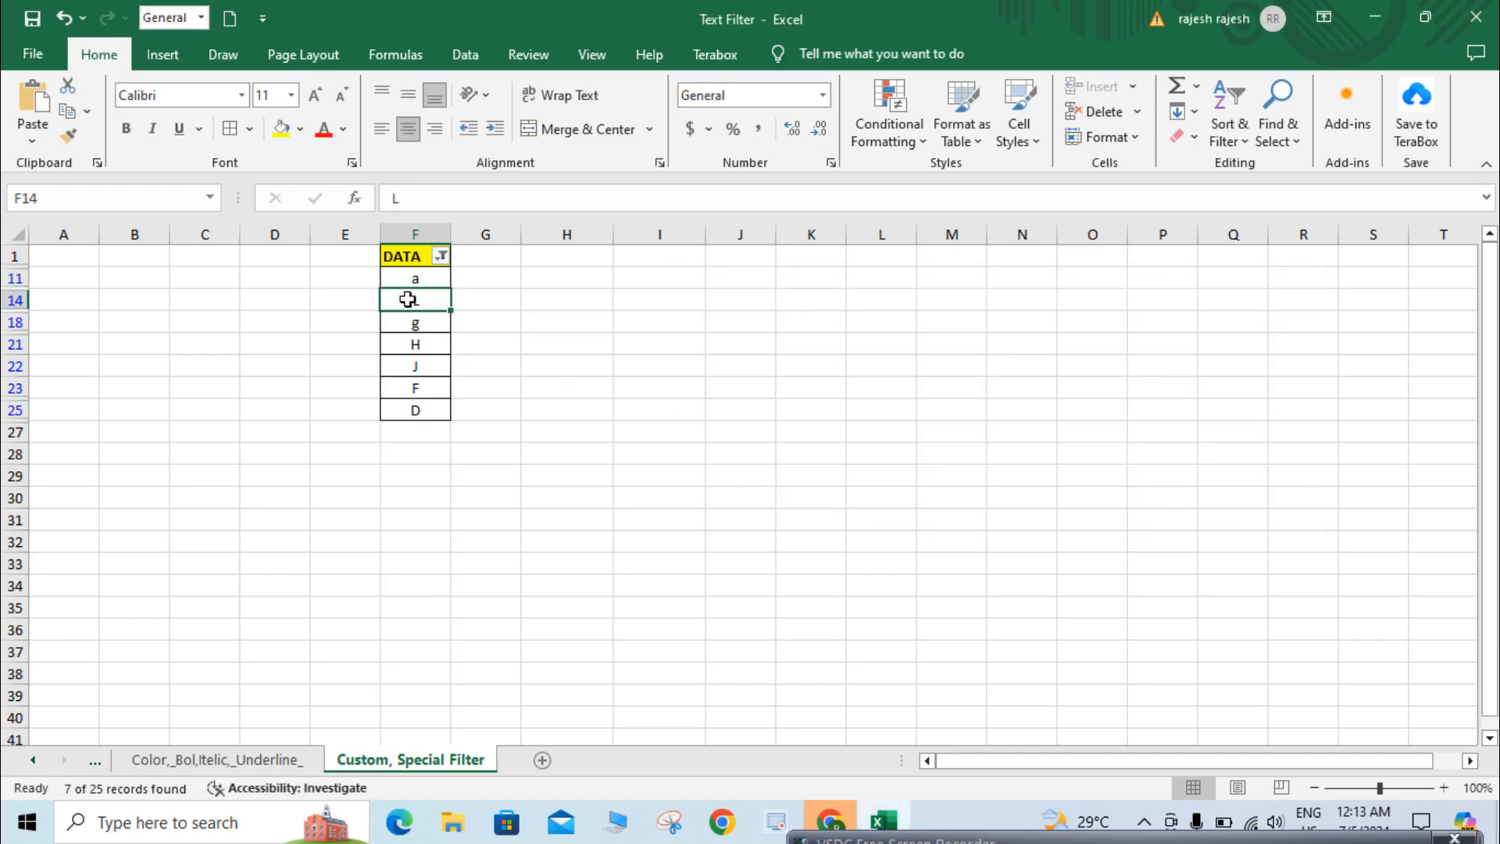
Clear the filter from the DATA column.
left_click(432, 278)
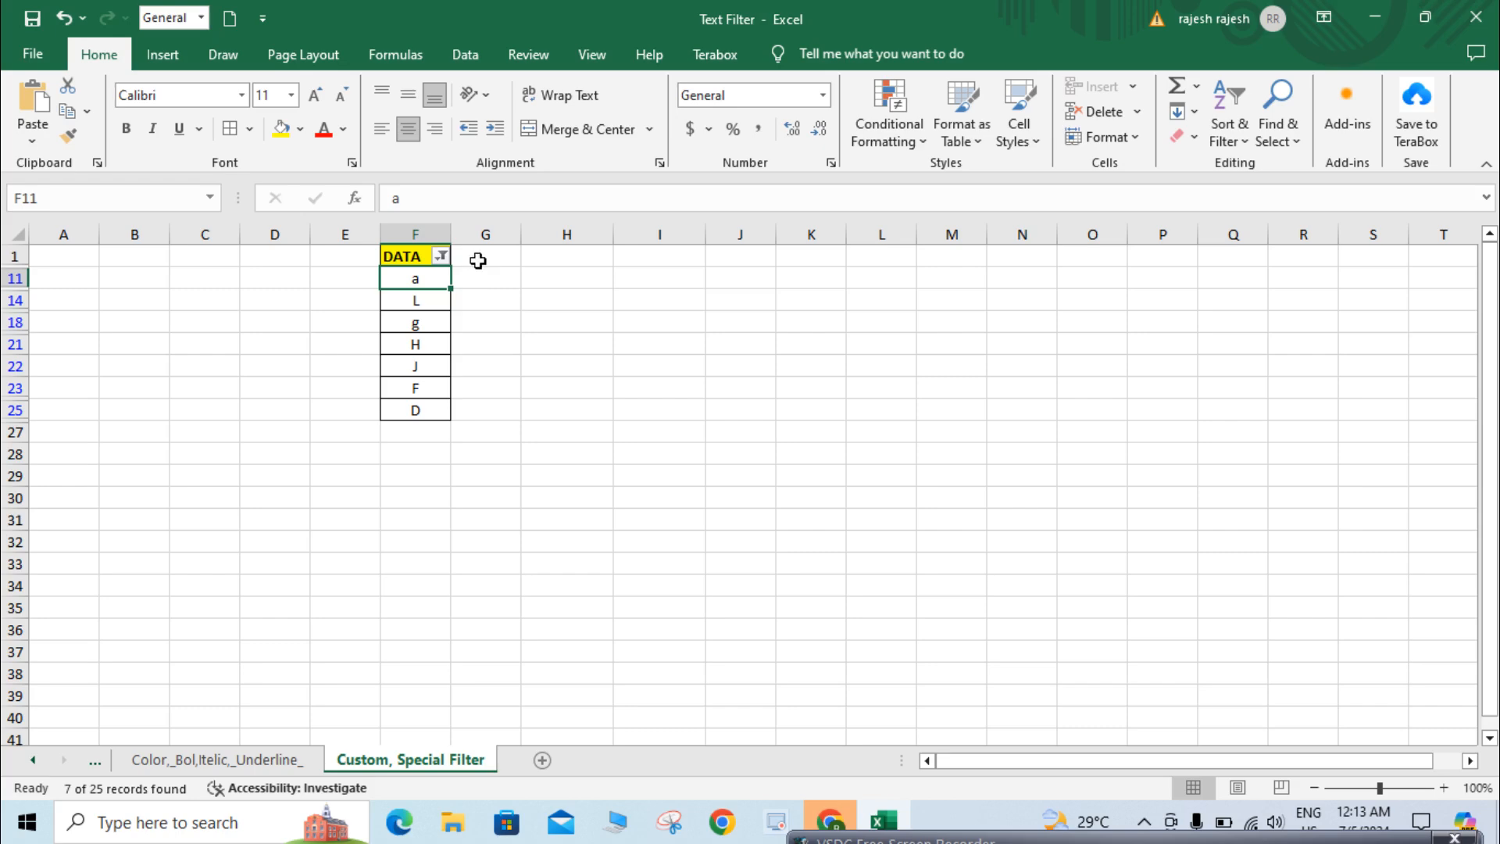
left_click(441, 255)
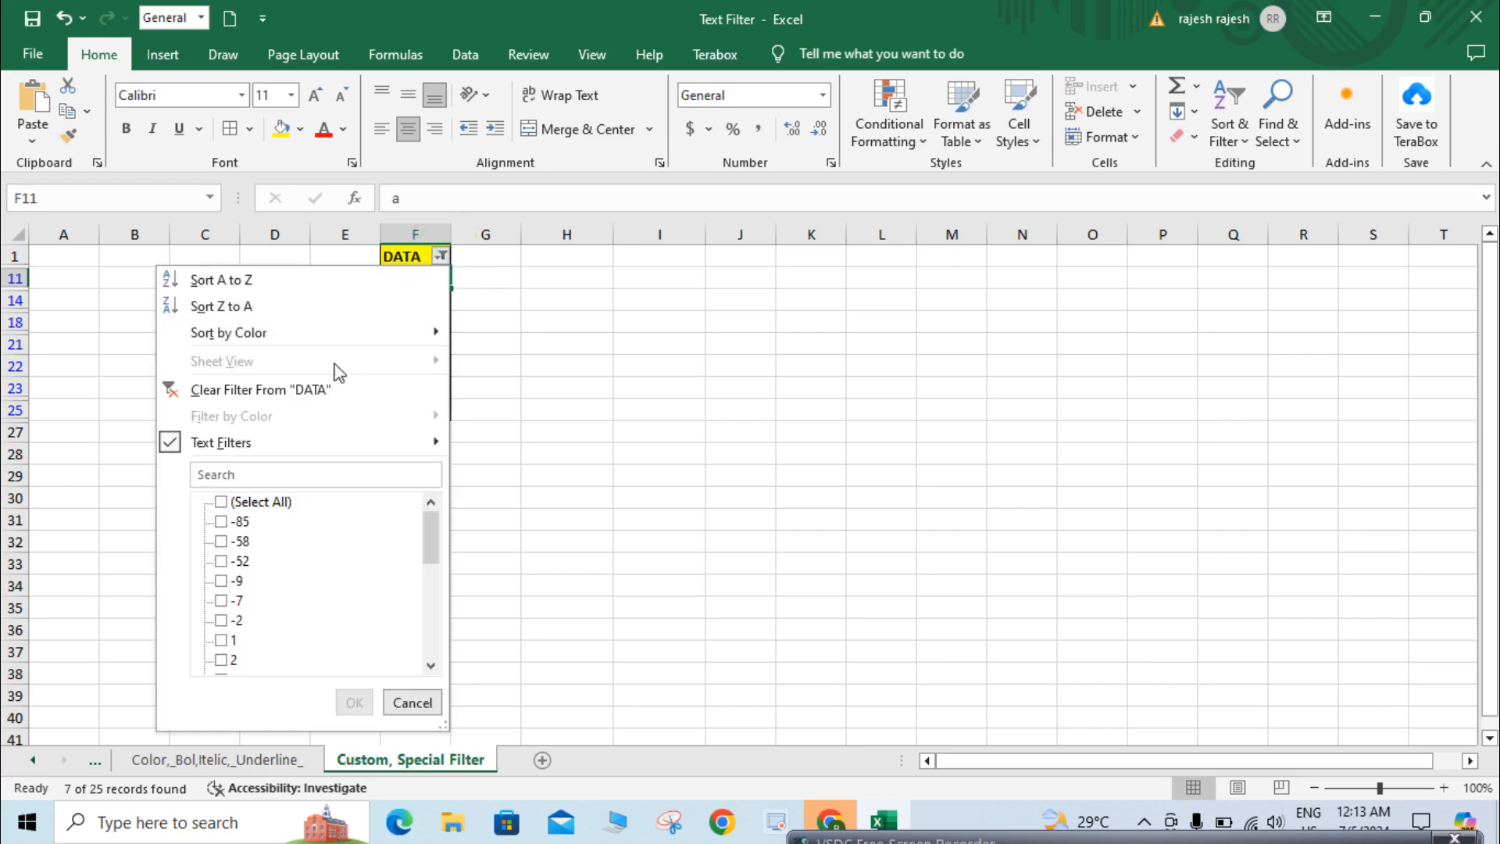
left_click(292, 389)
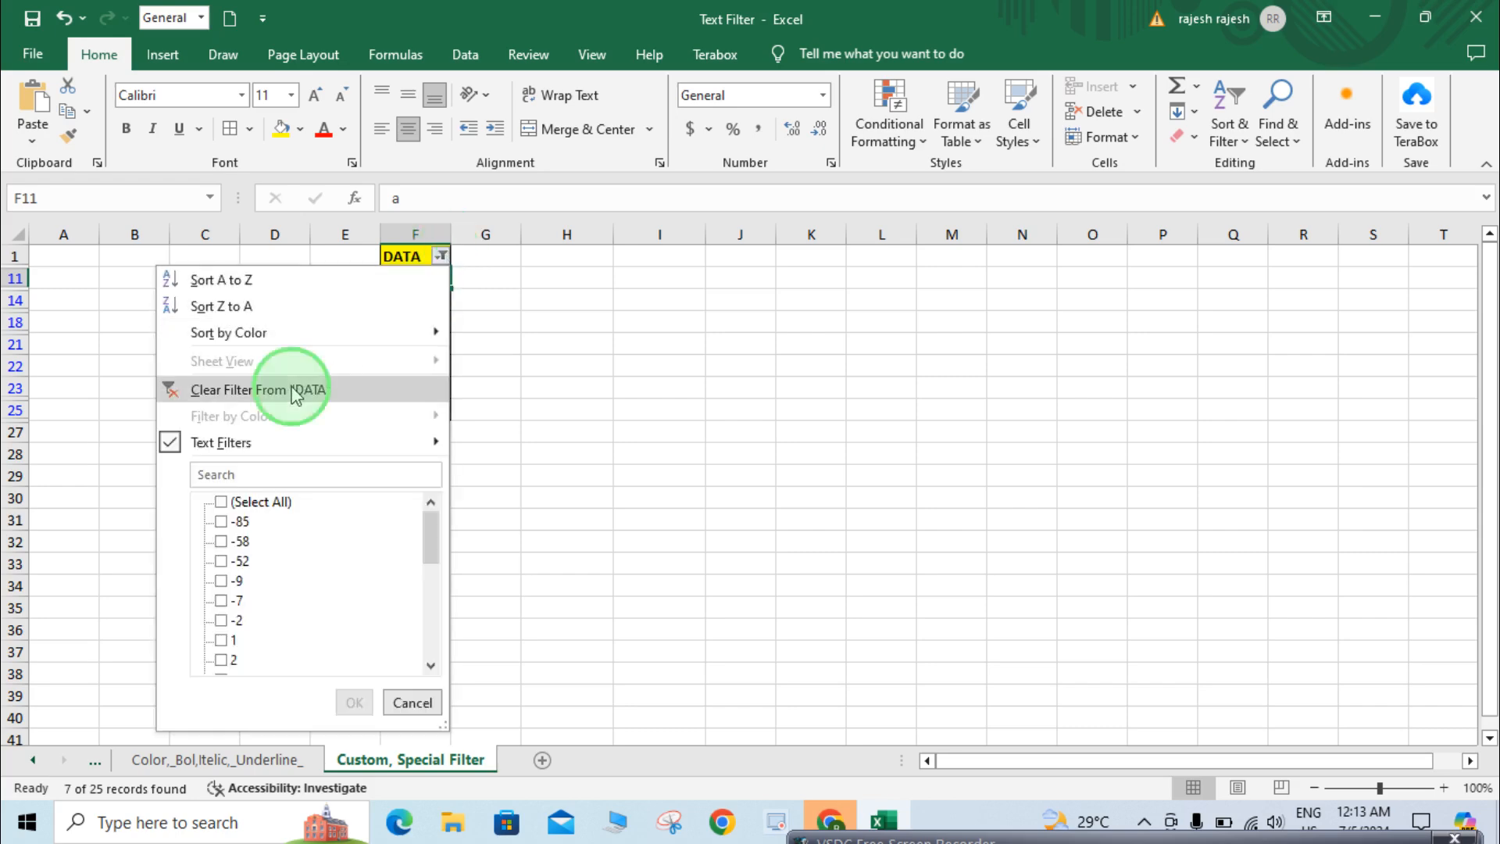
Start a custom text filter on the DATA column with the first condition "is less than" -9e+307.
left_click(441, 256)
mouse_move(258, 449)
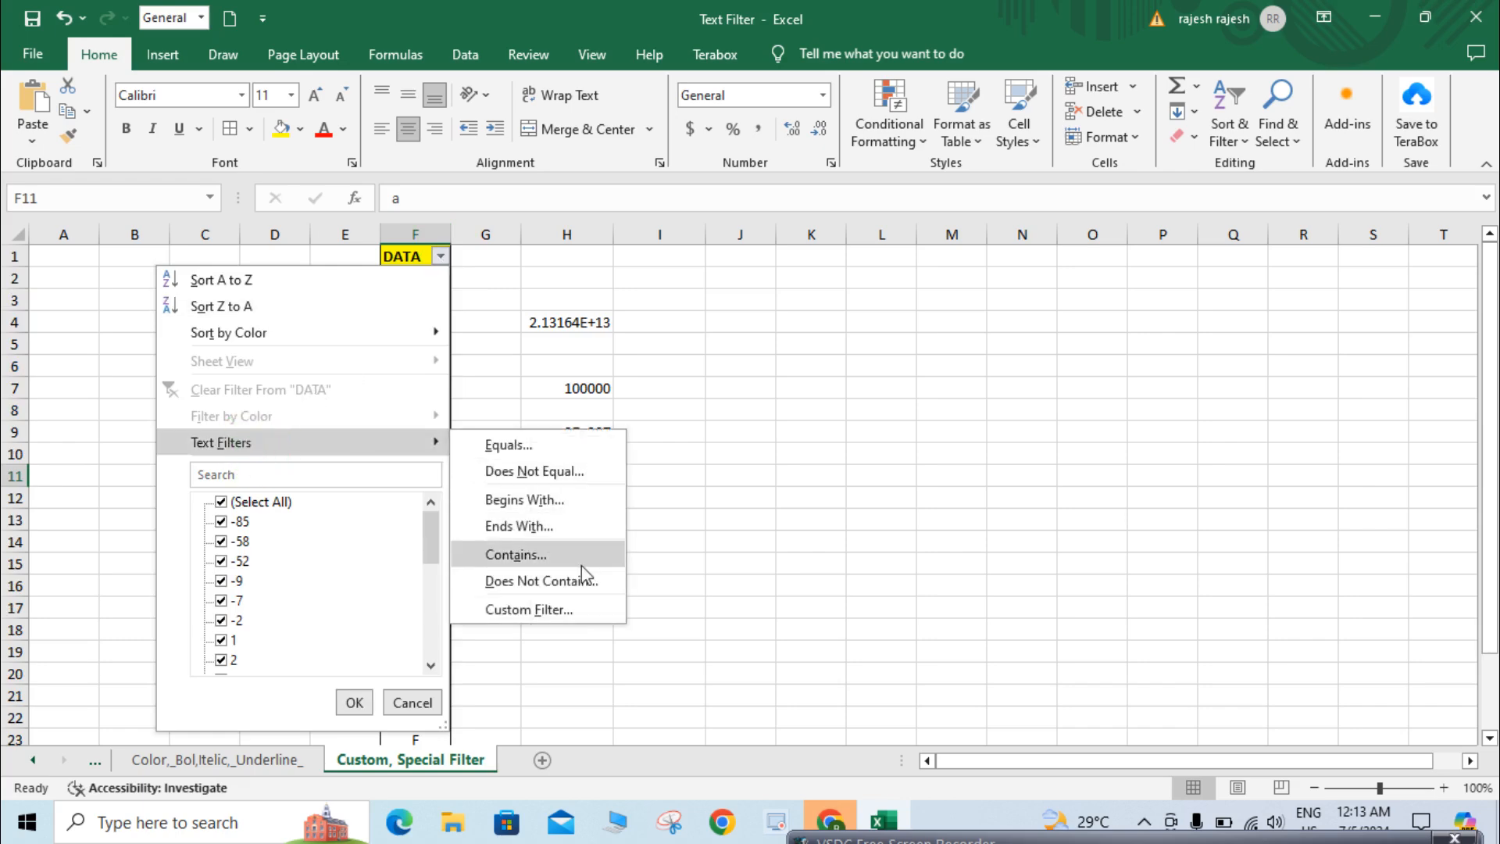
left_click(569, 616)
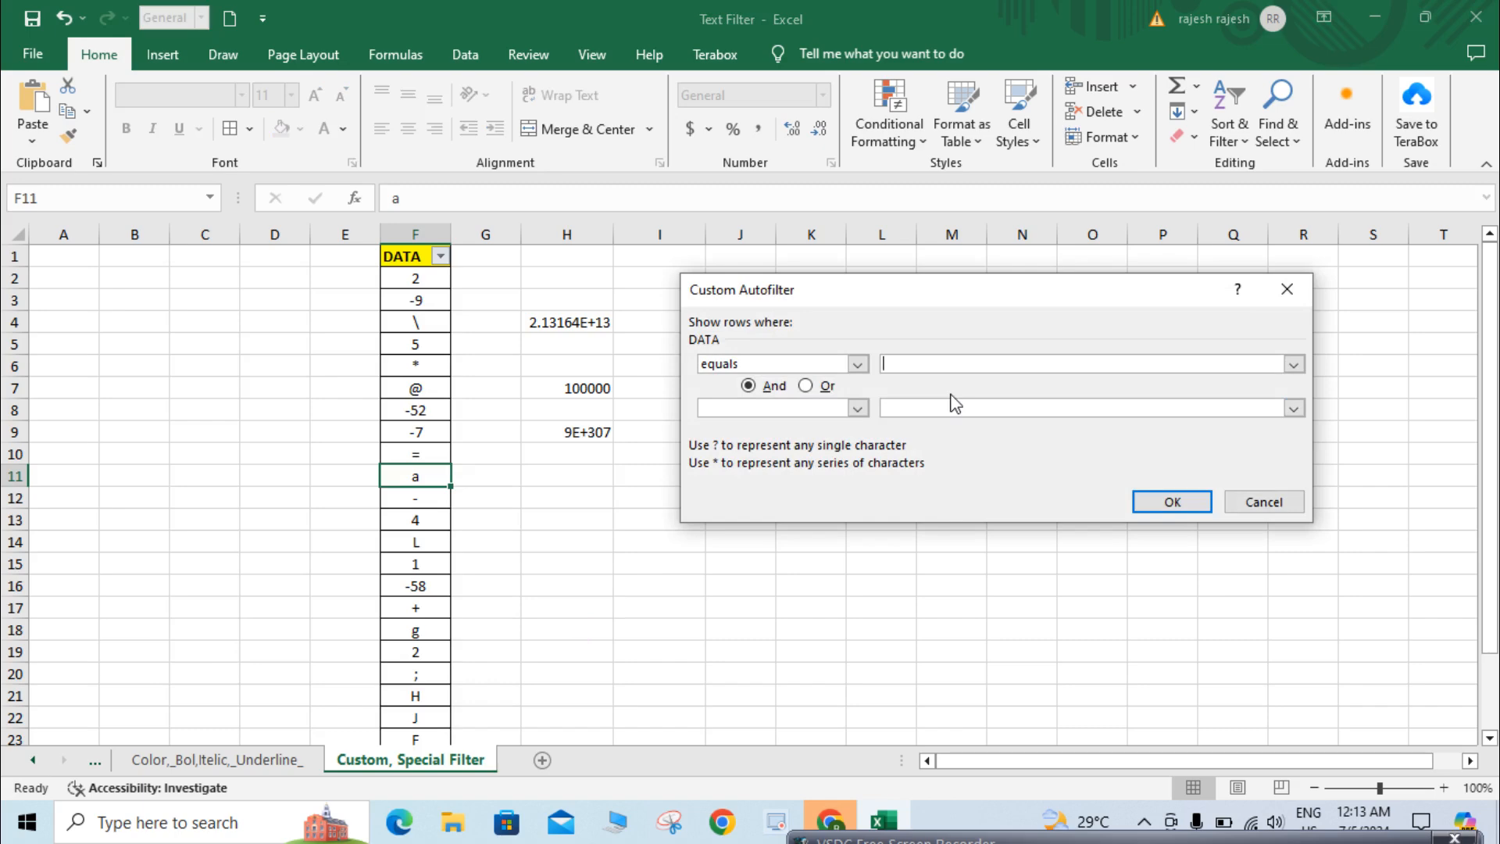
left_click(858, 365)
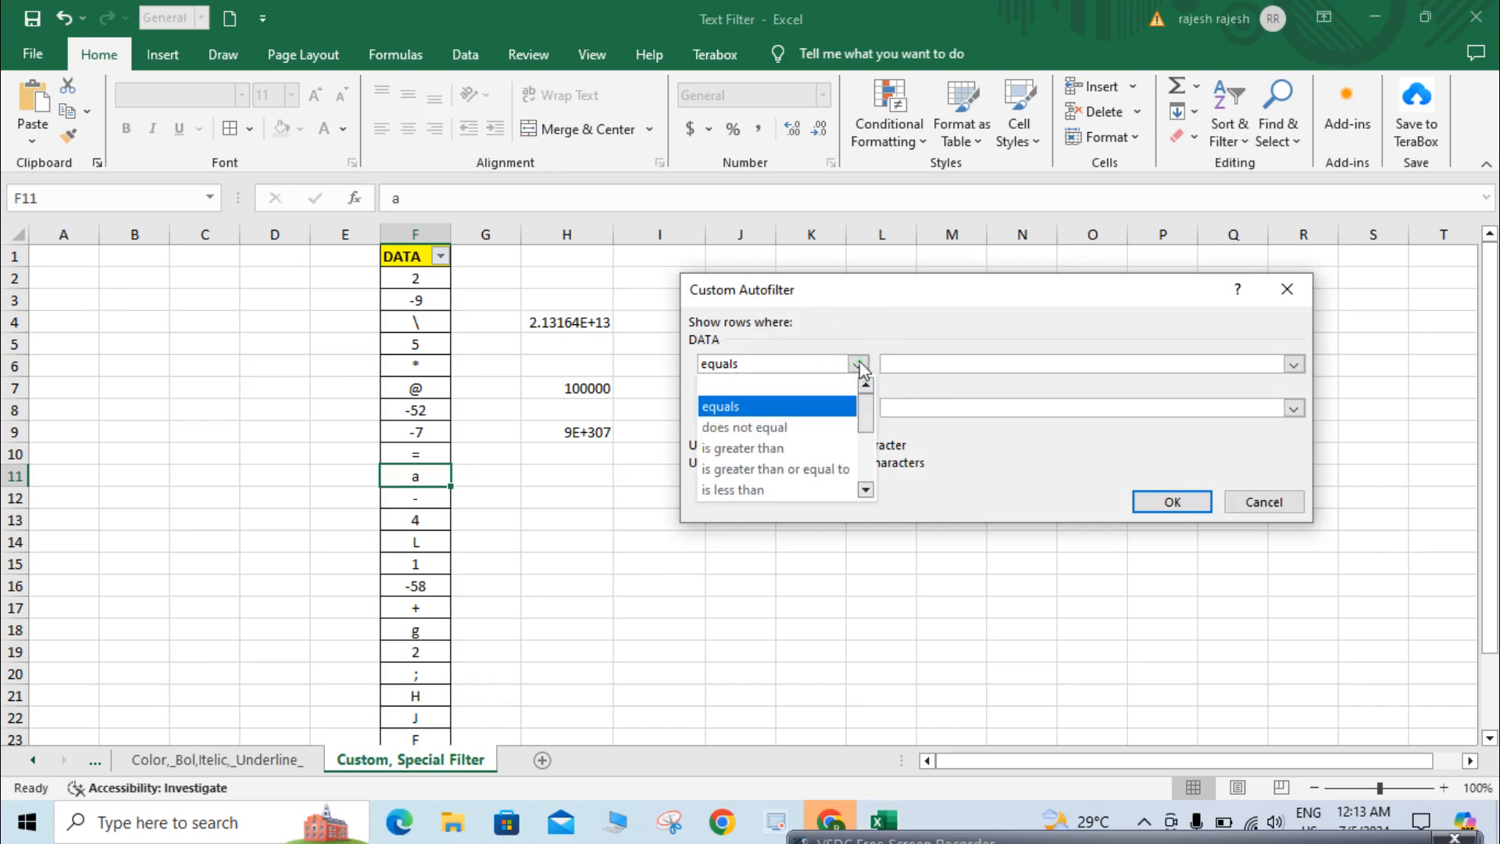
left_click(758, 492)
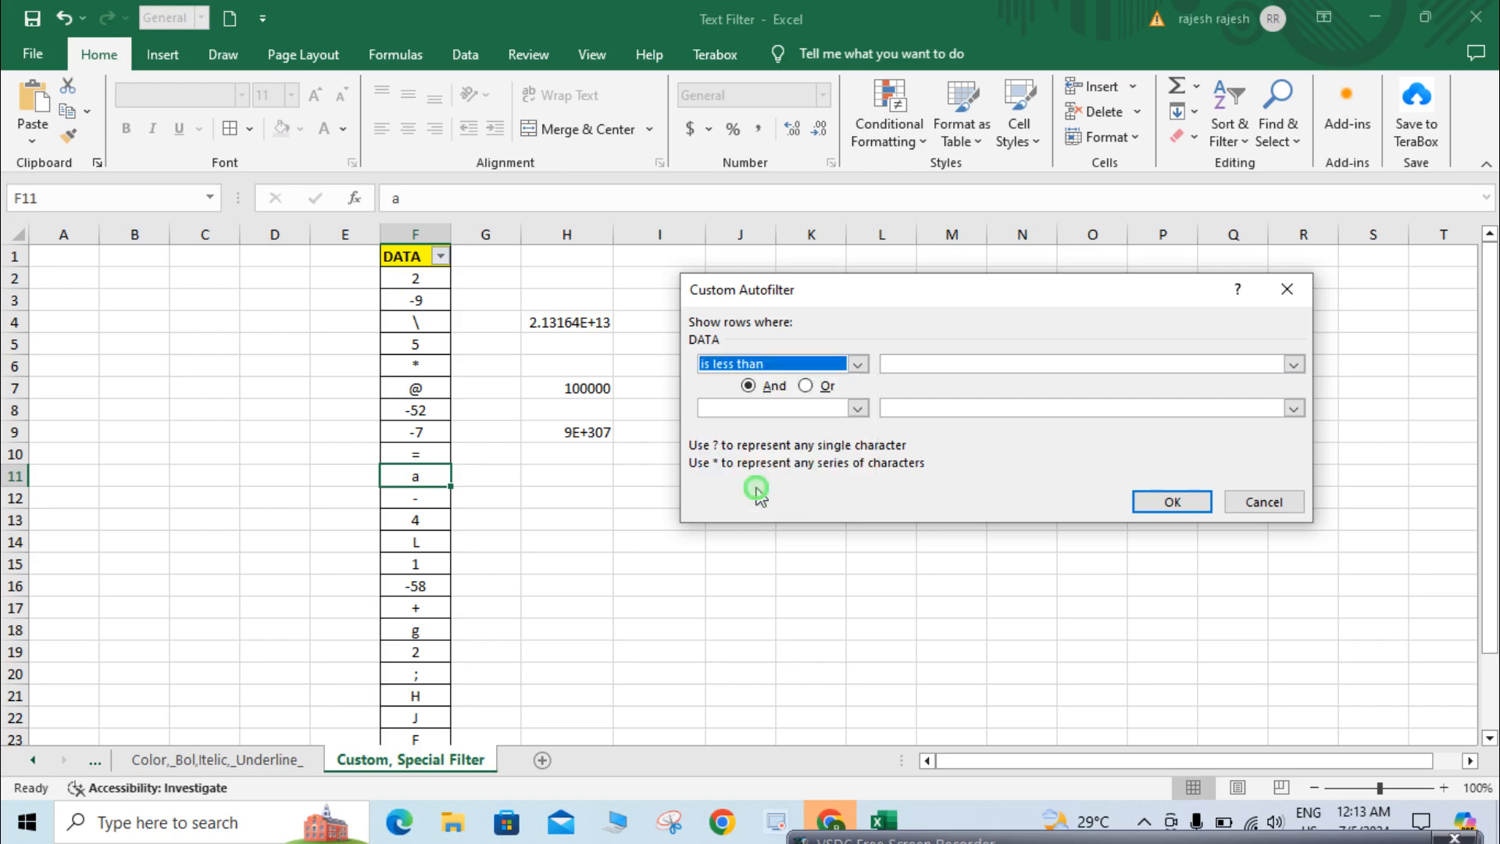
left_click(971, 362)
type("-")
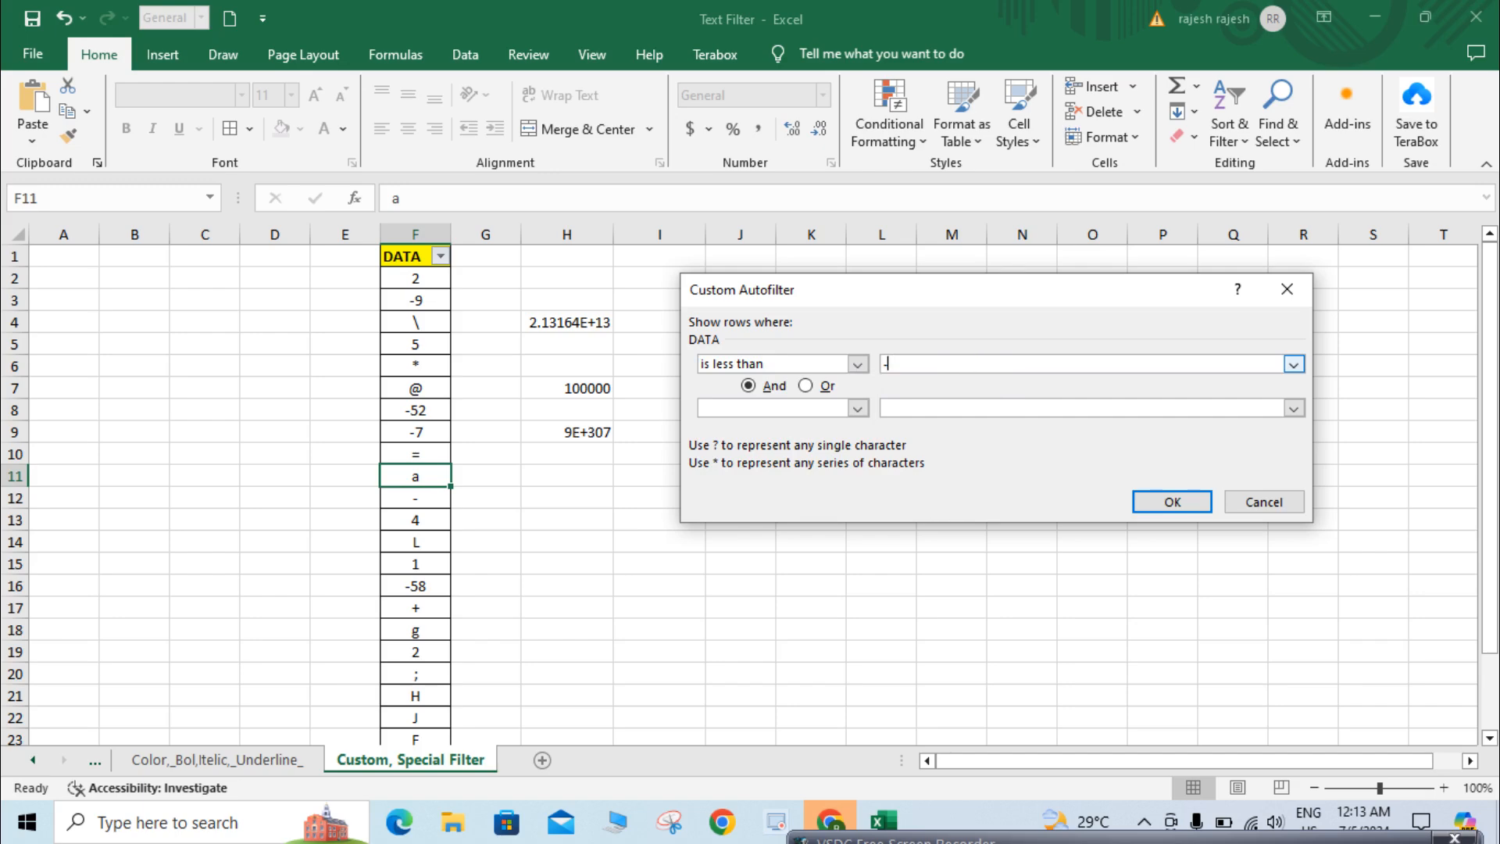
type("9e+307")
Join a second condition, "is less than" a, with Or and apply the custom filter to the DATA column.
left_click(806, 385)
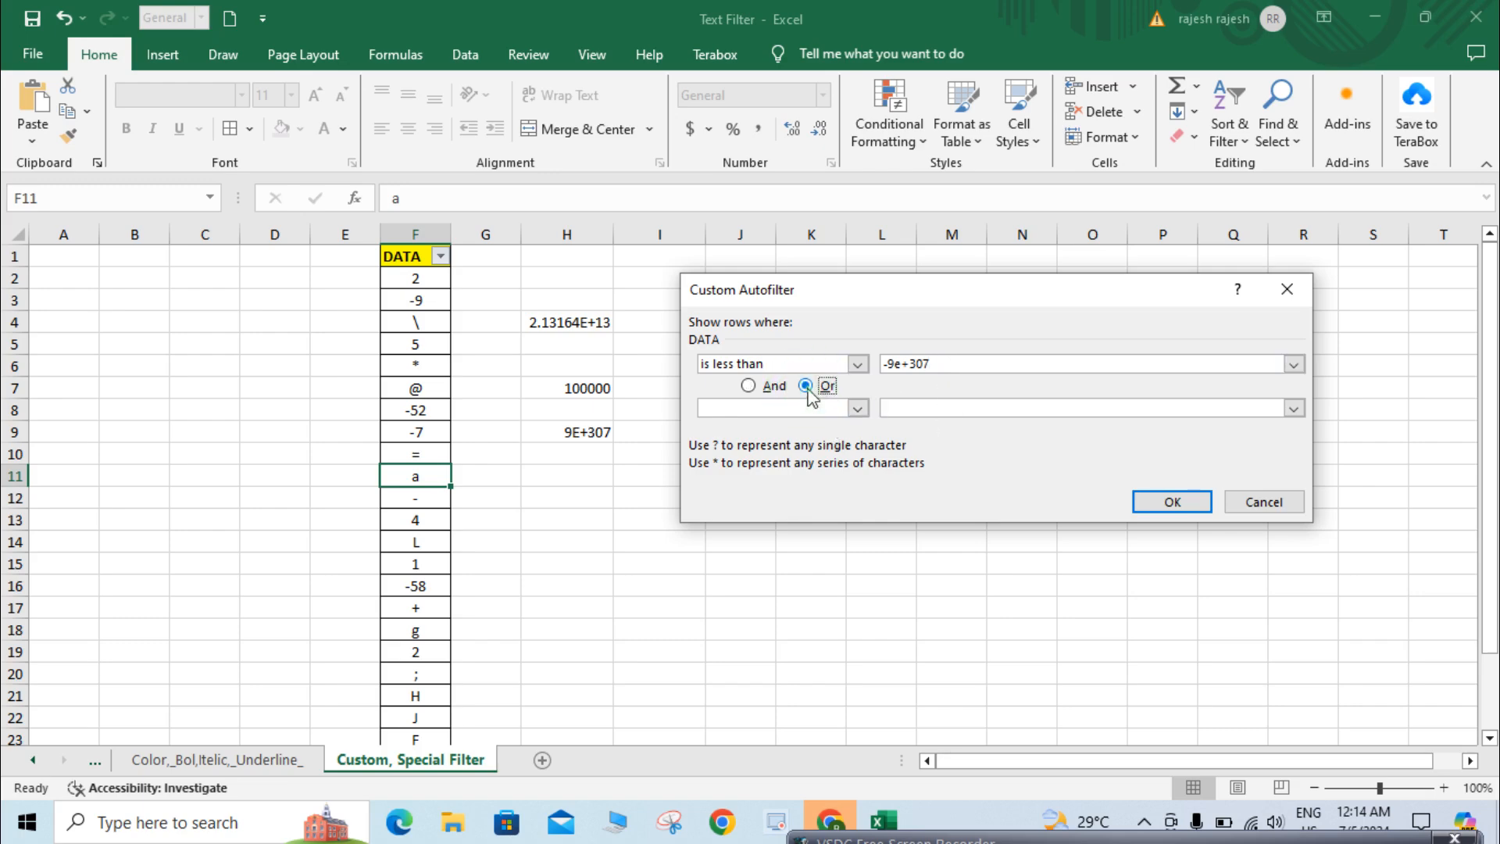
left_click(858, 409)
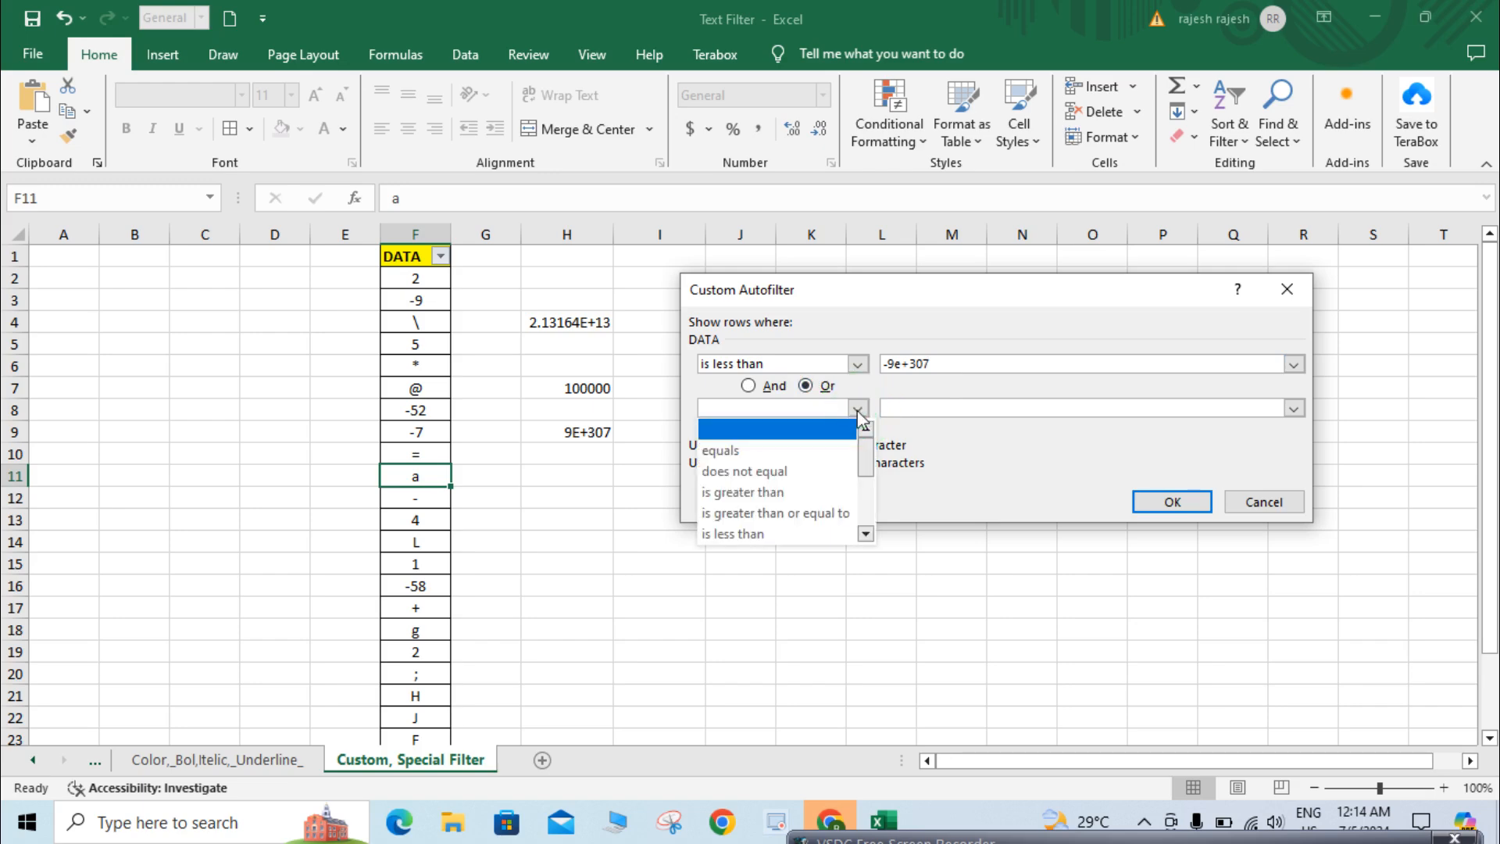
left_click(778, 533)
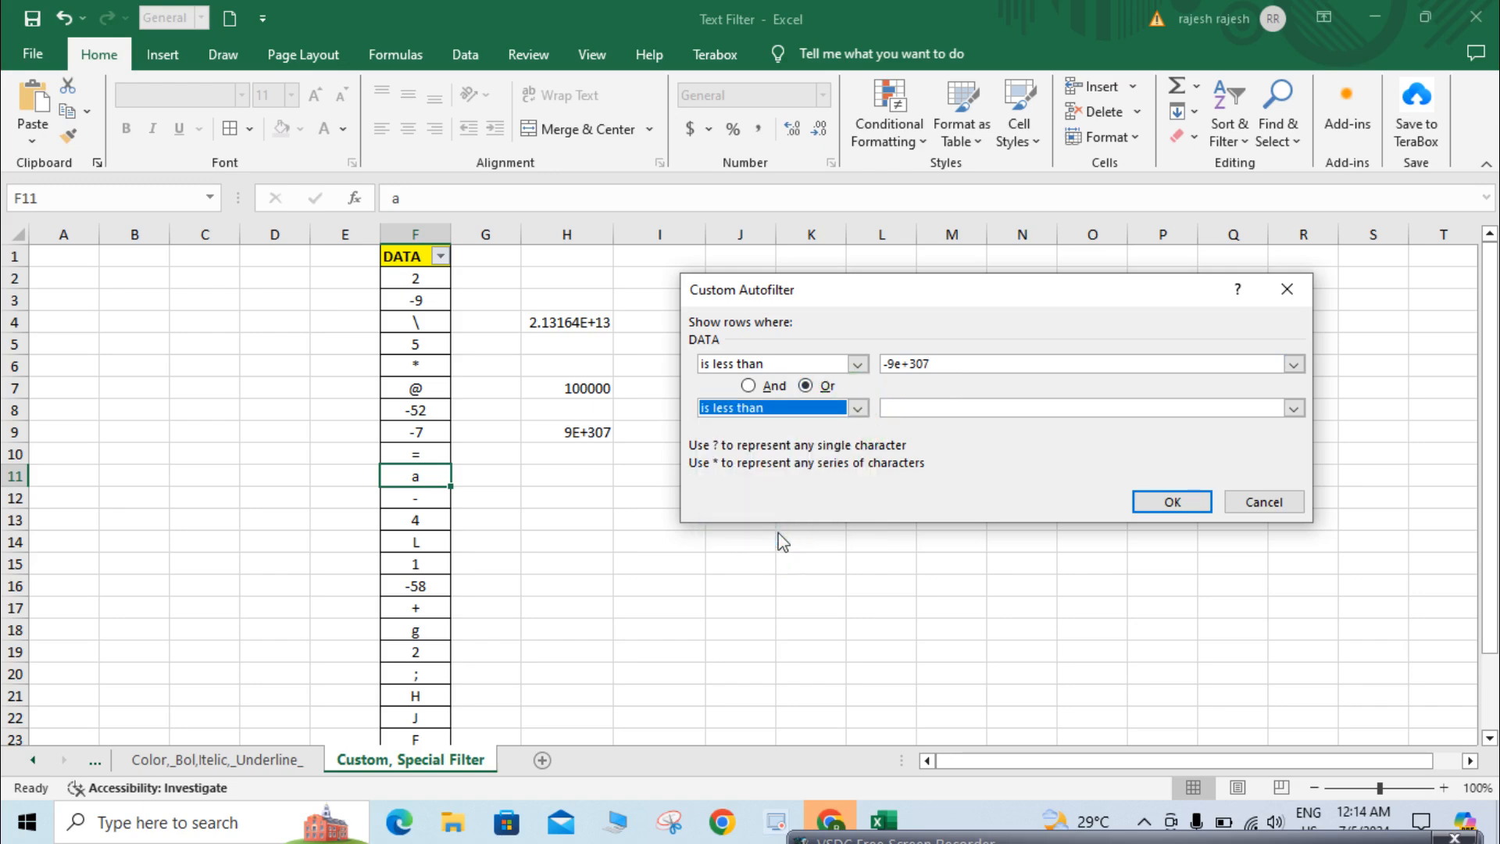
left_click(943, 407)
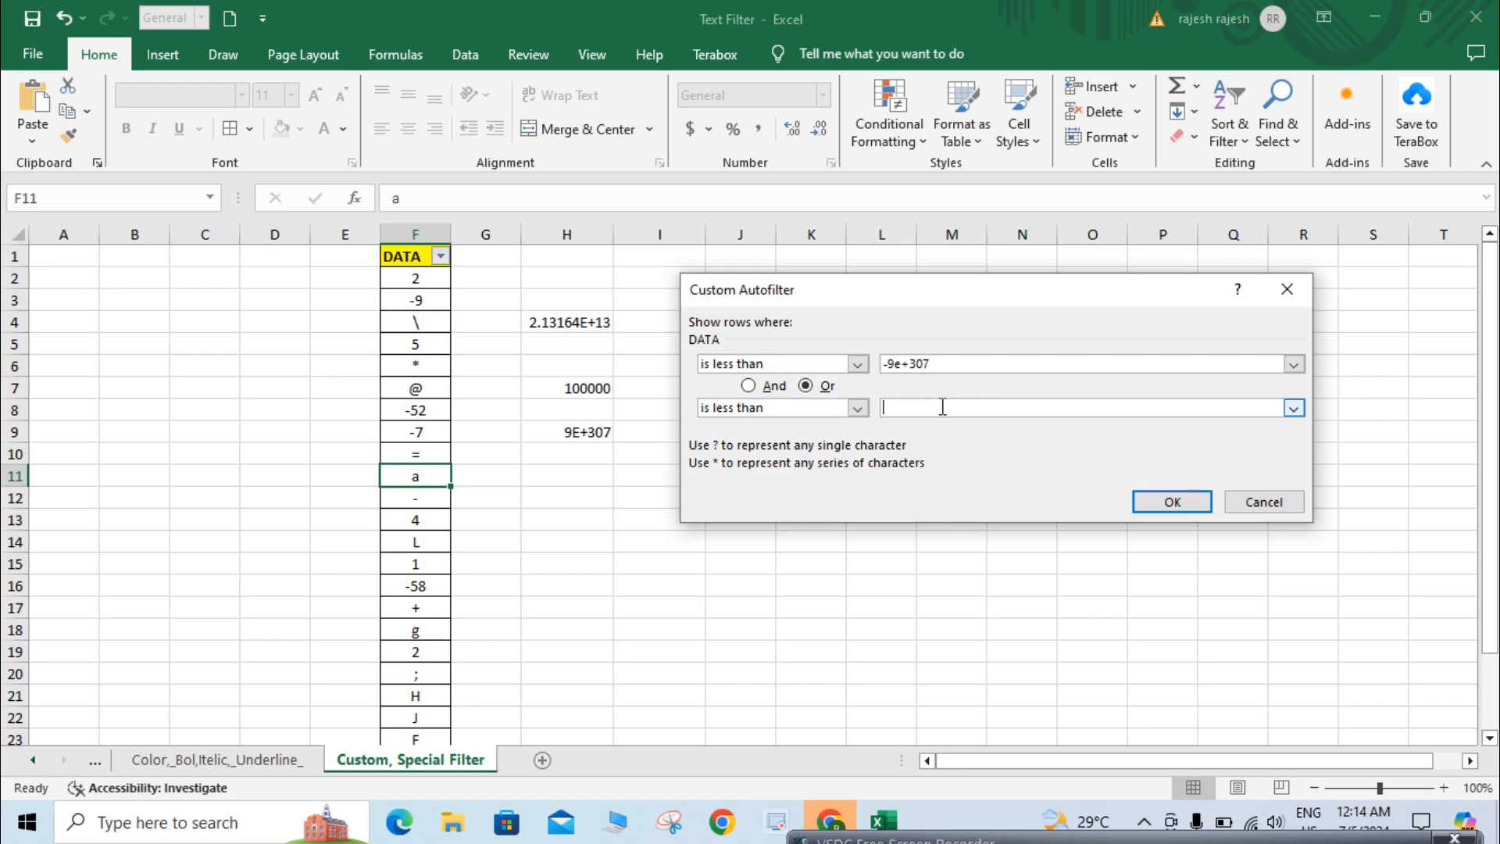
type("a")
left_click(941, 409)
left_click(953, 364)
left_click(954, 364)
left_click(1175, 504)
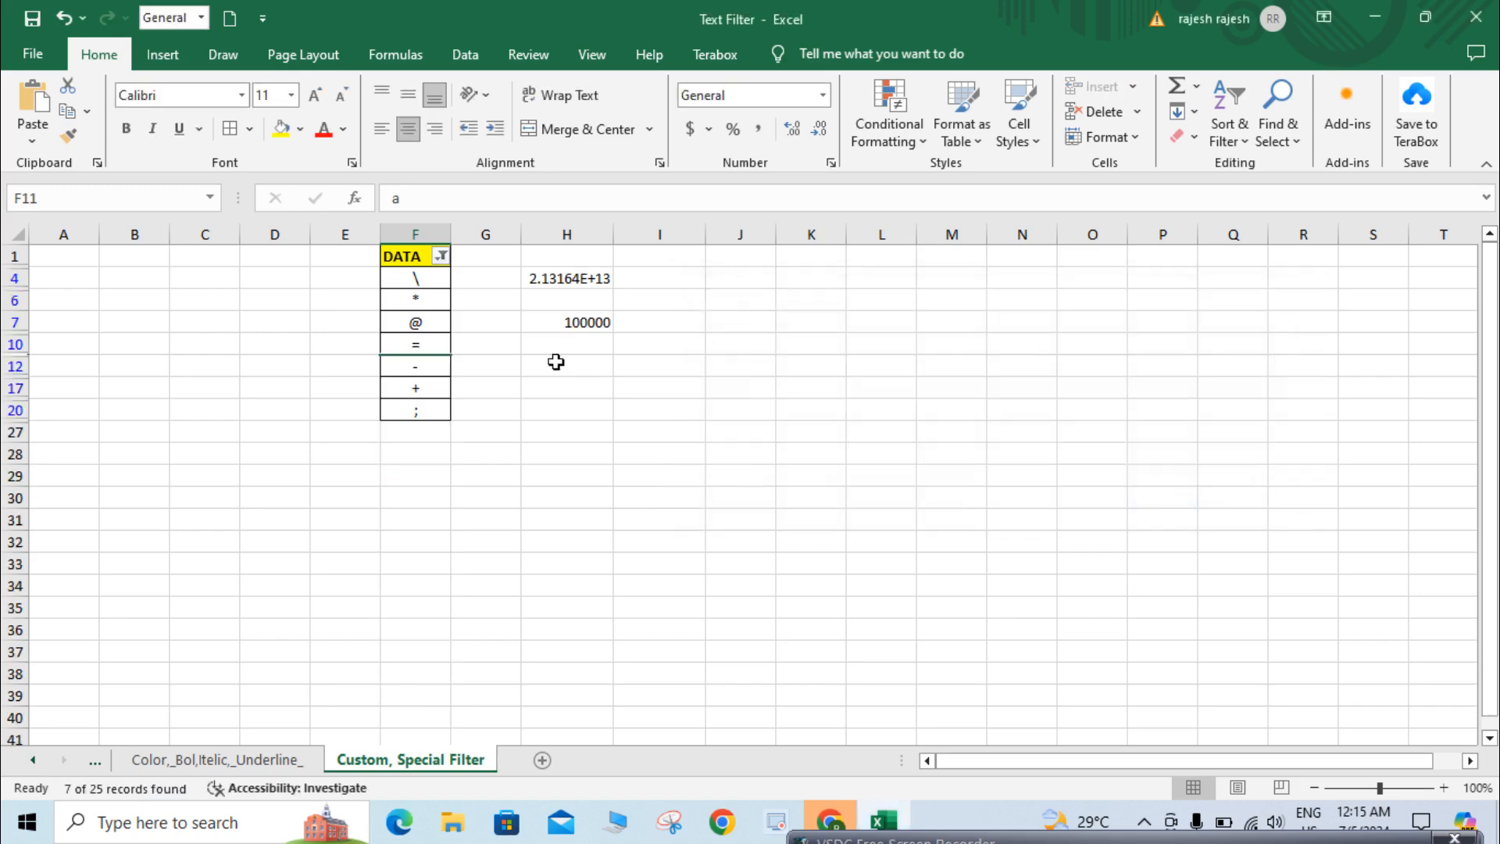
Clear the special-character filter from the DATA column.
left_click(425, 279)
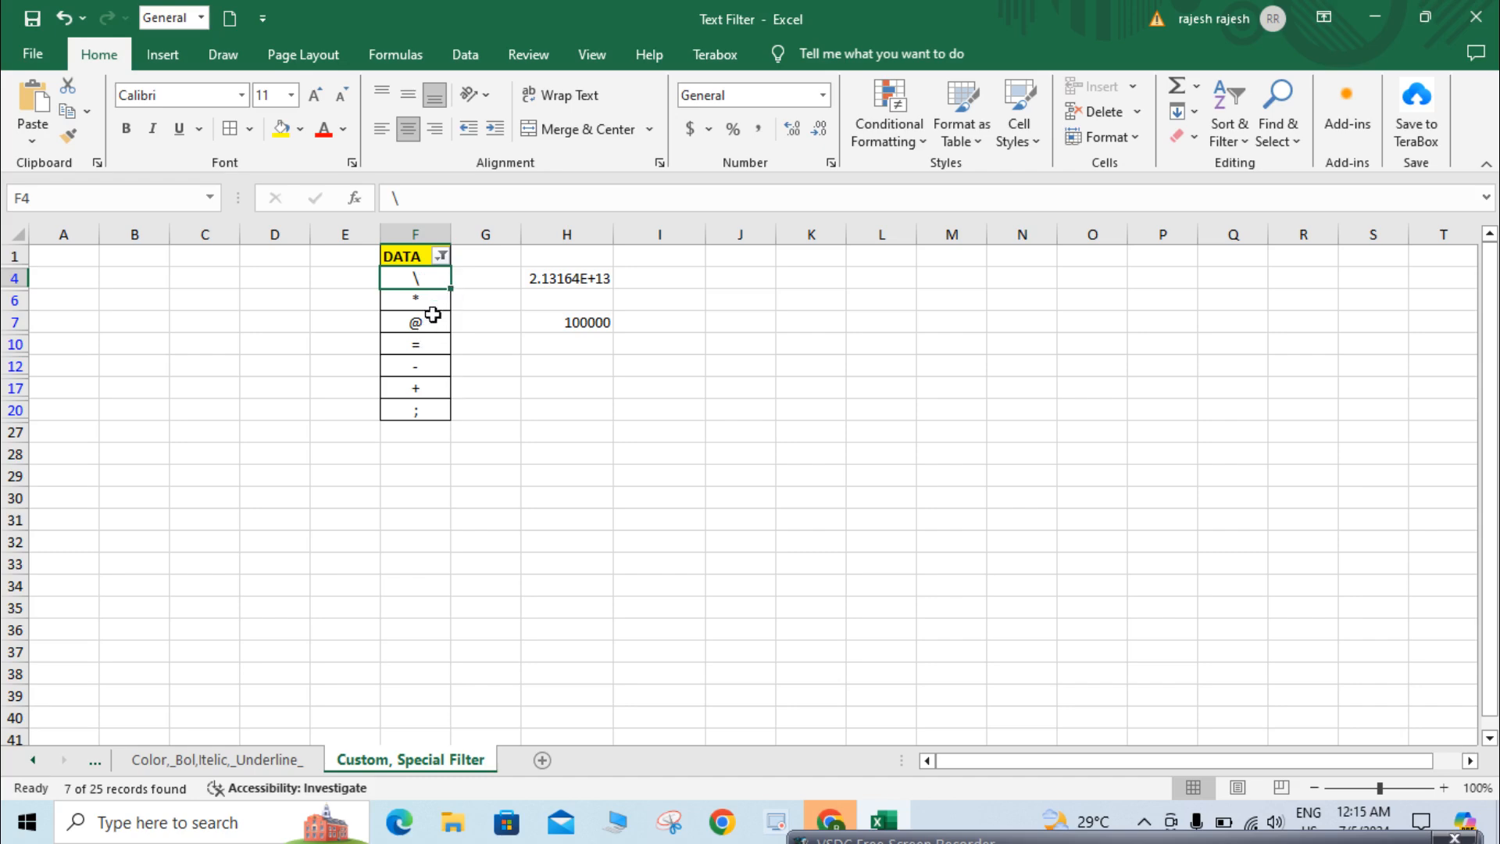
left_click(442, 258)
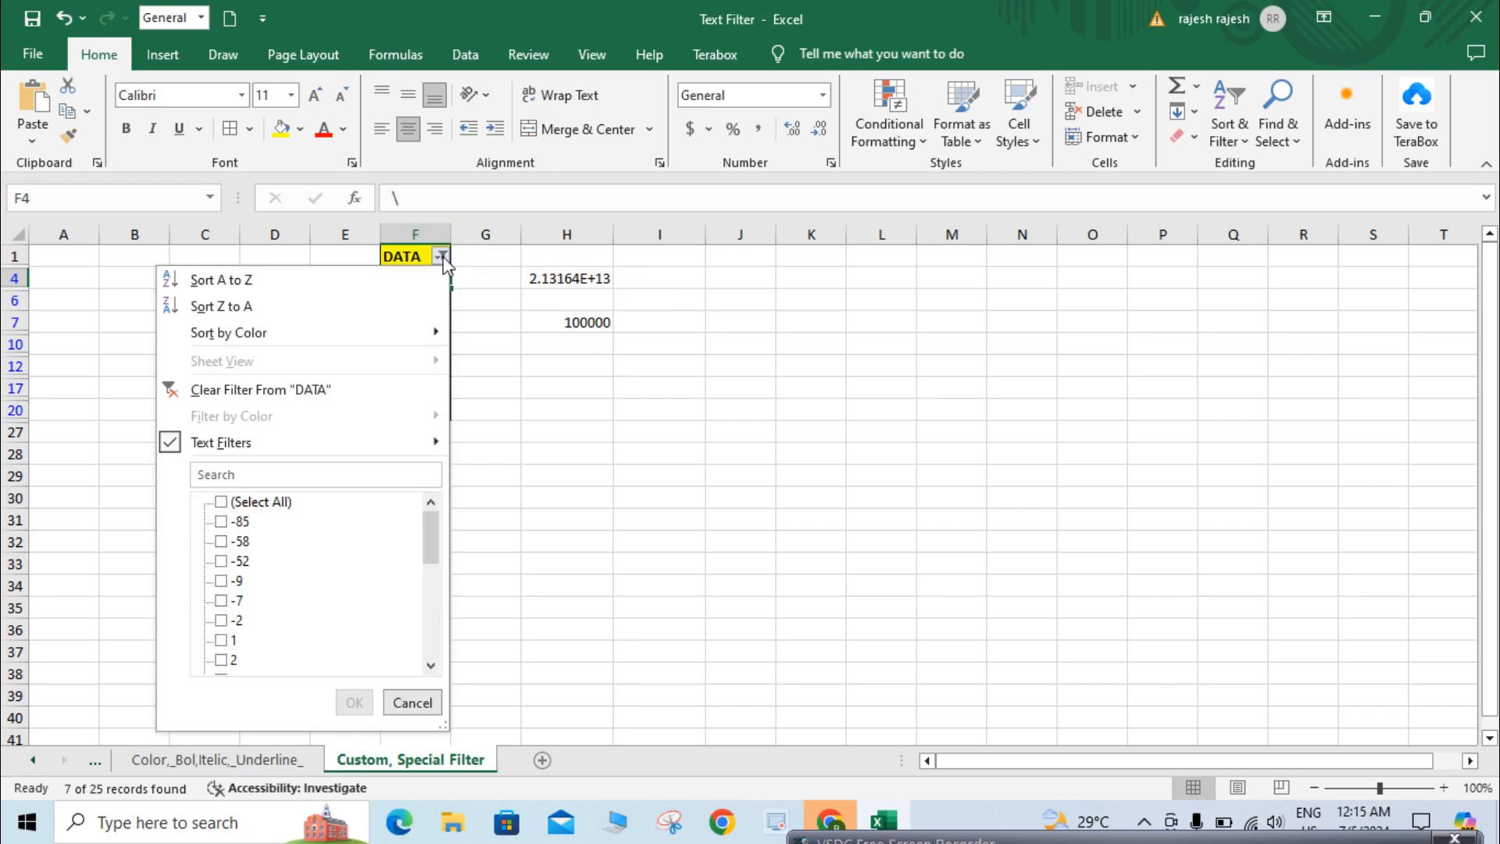
left_click(320, 388)
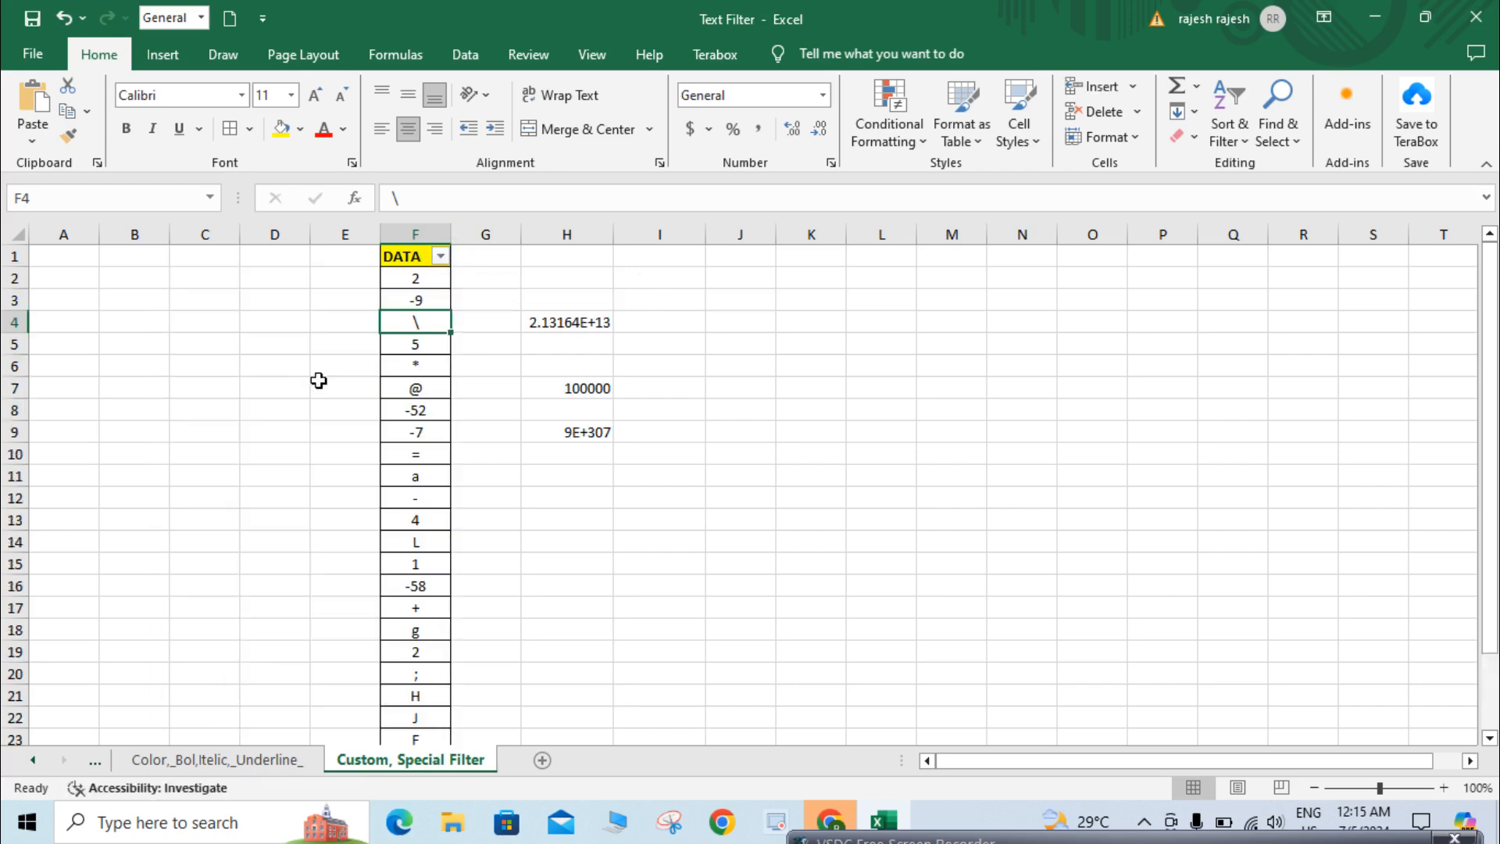
left_click(442, 257)
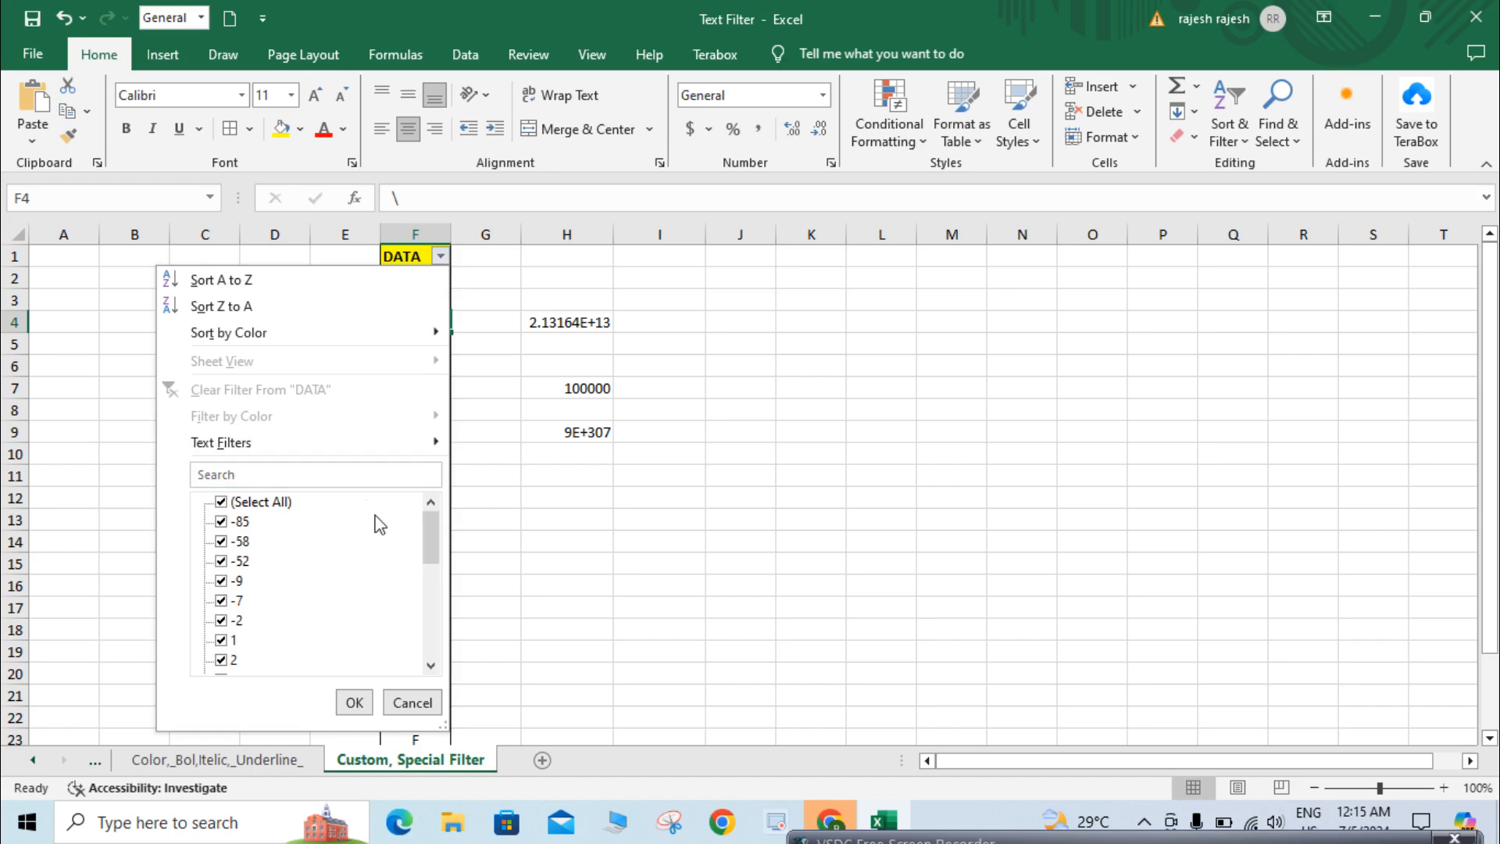
mouse_move(434, 550)
left_mouse_down()
mouse_move(426, 631)
mouse_move(446, 529)
left_mouse_up()
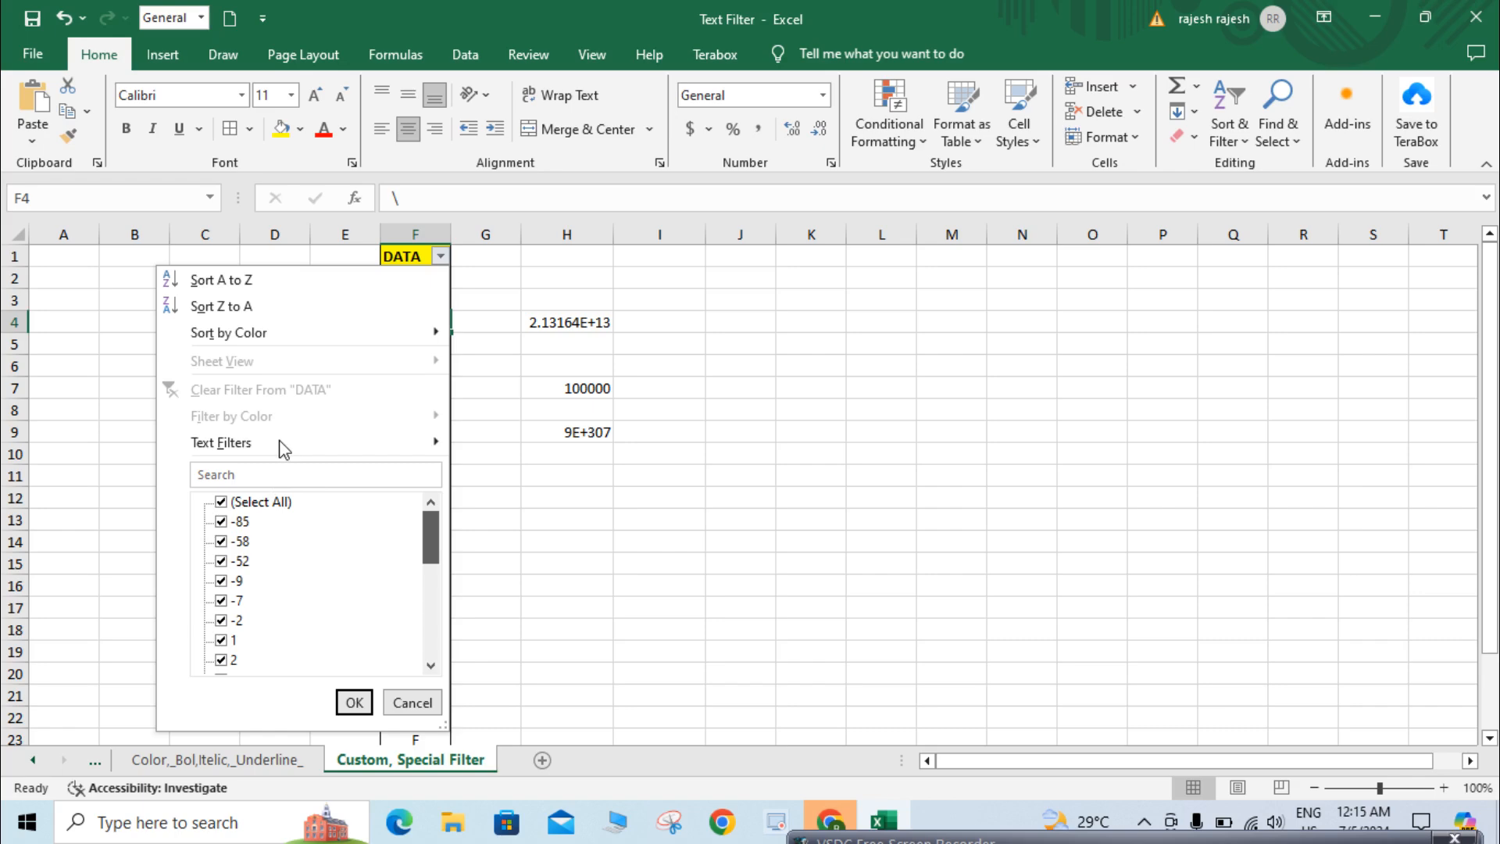
left_click(498, 478)
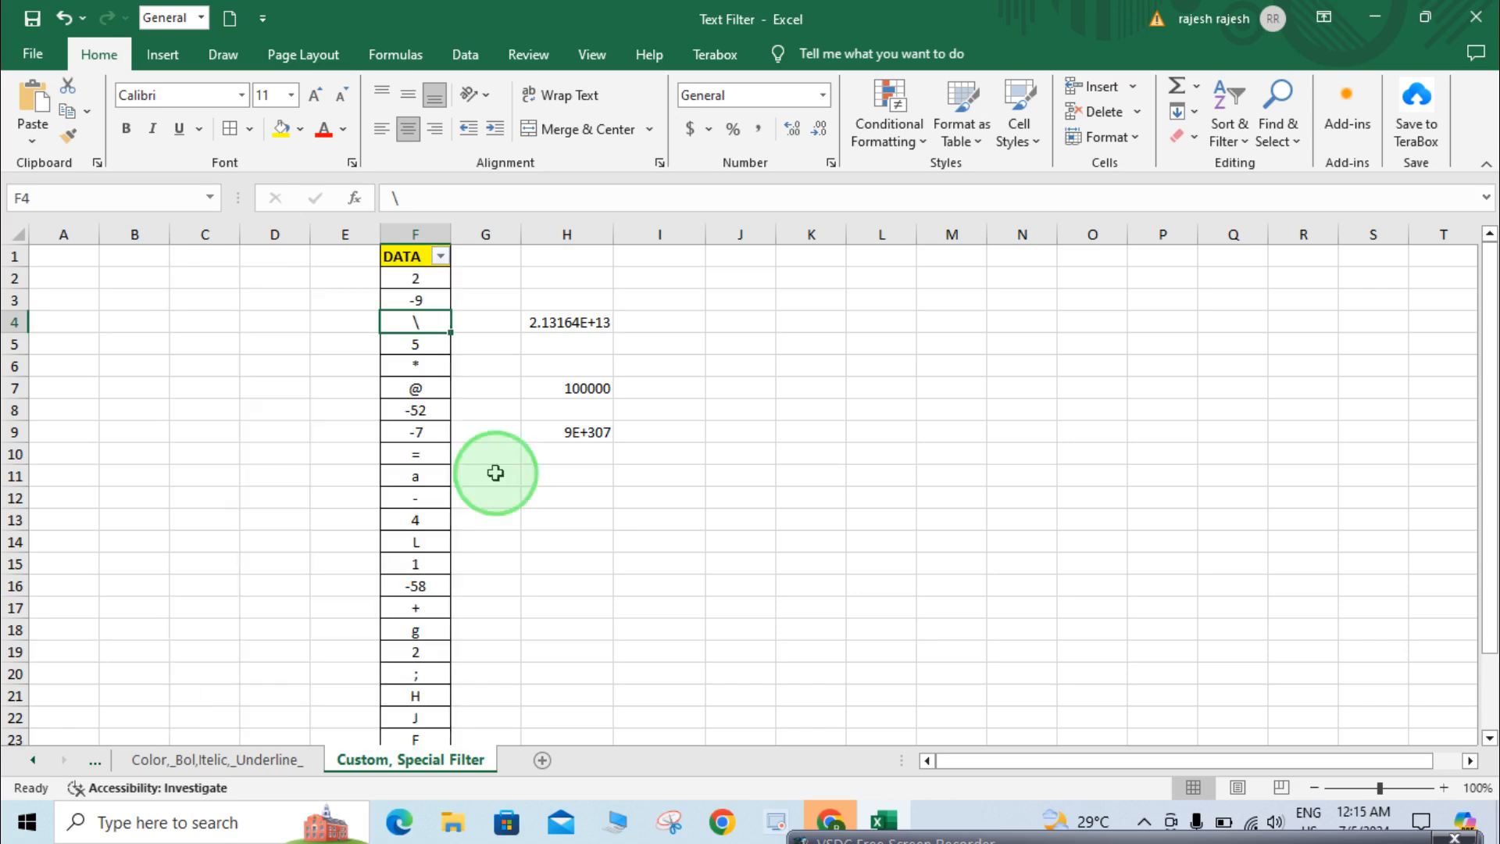
left_click(418, 278)
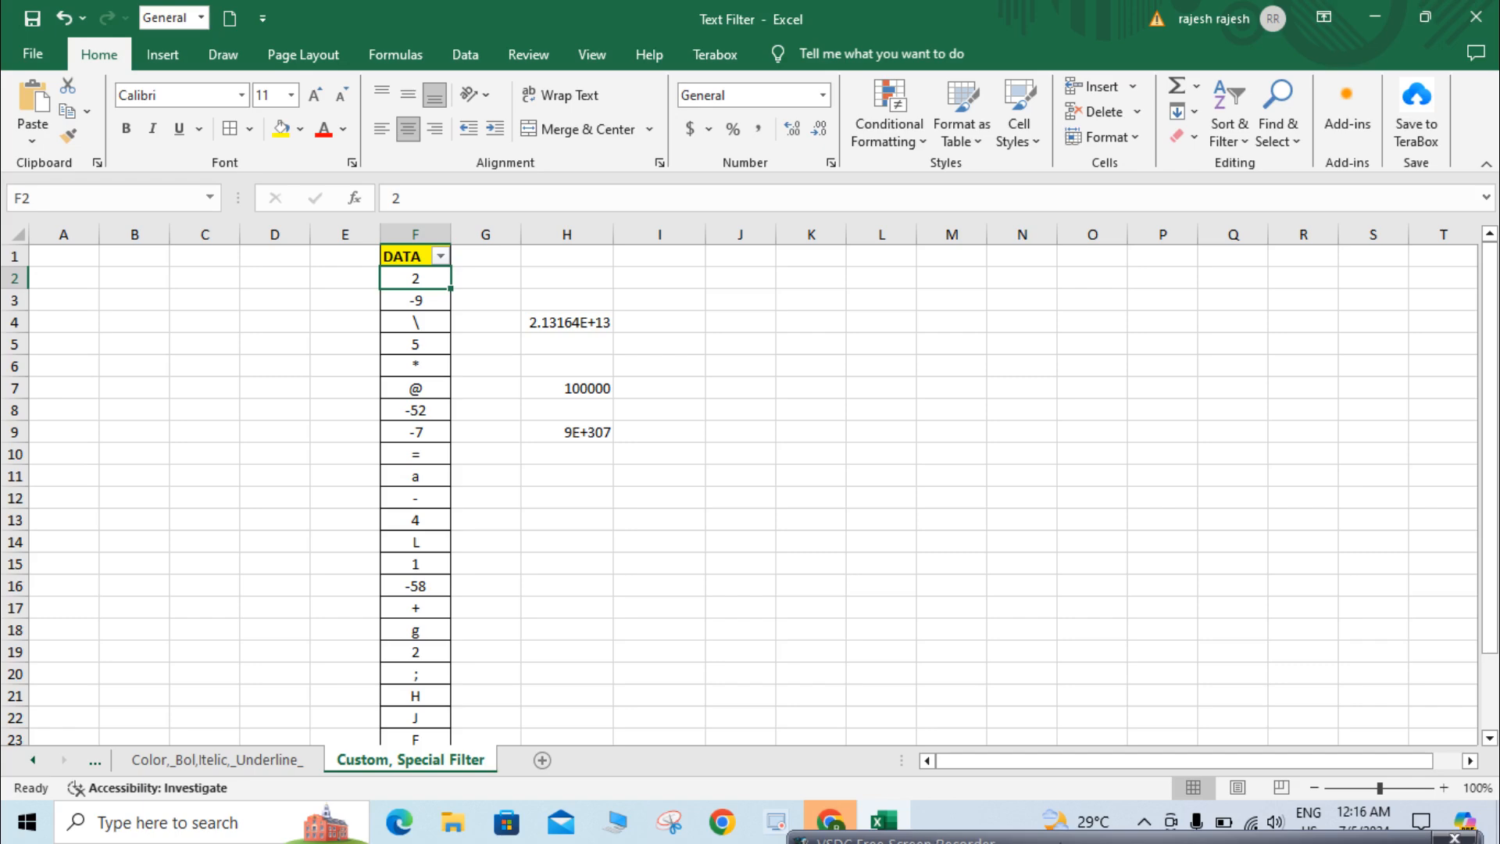
left_click(1140, 836)
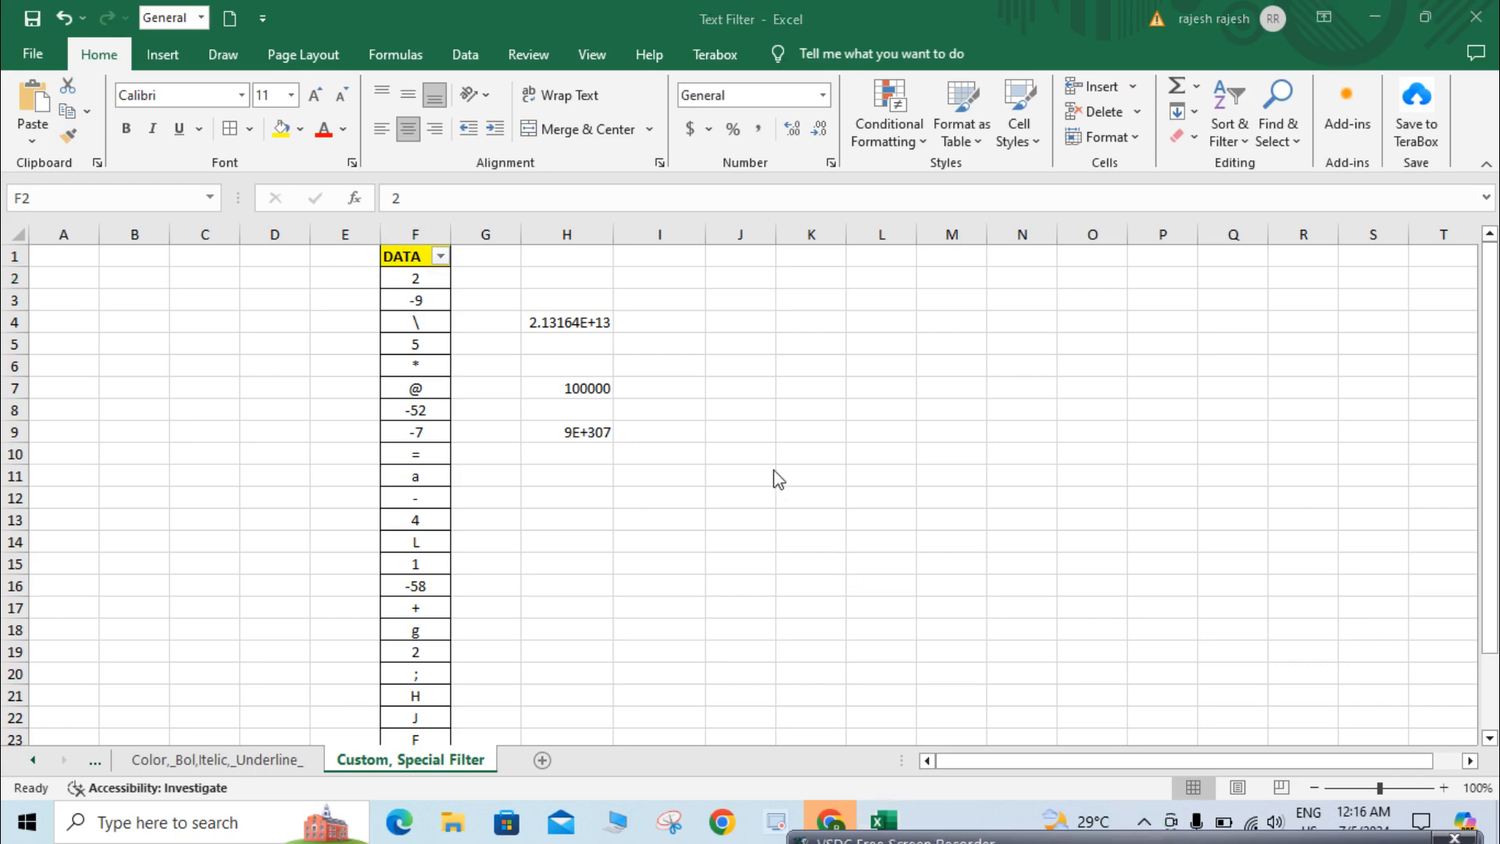